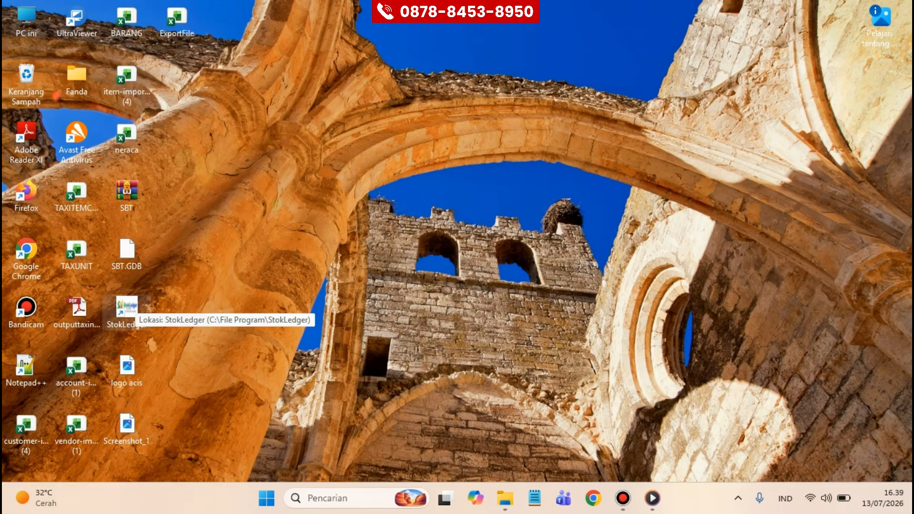
Step: Launch StokLedger, log into the stokledgernew.db database, and maximize the window
double_click(126, 309)
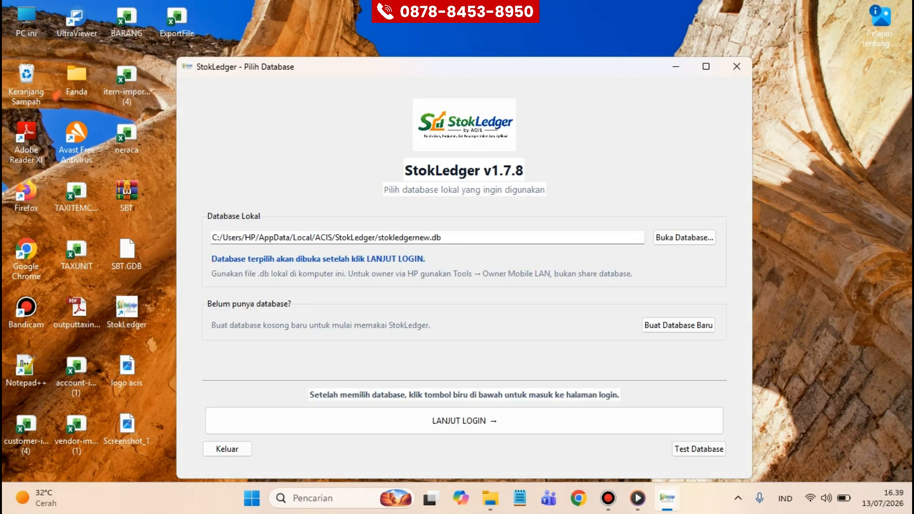
click(464, 421)
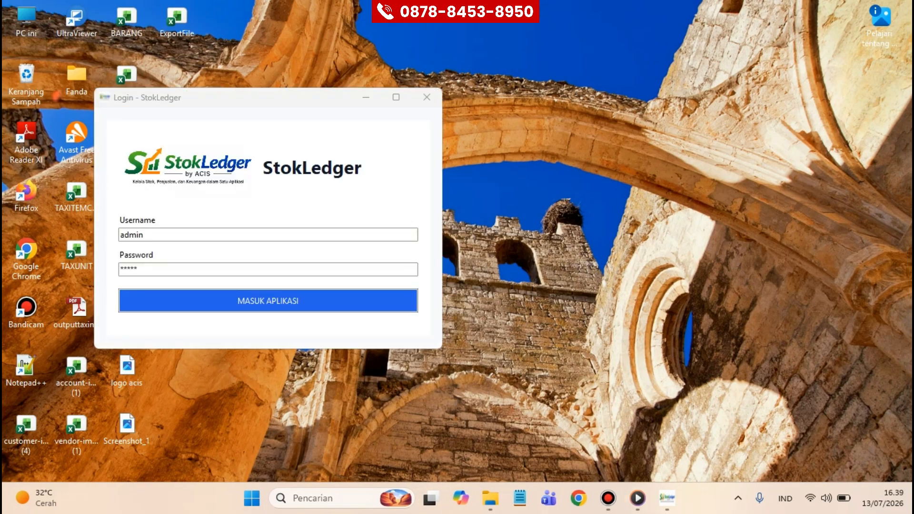
click(268, 301)
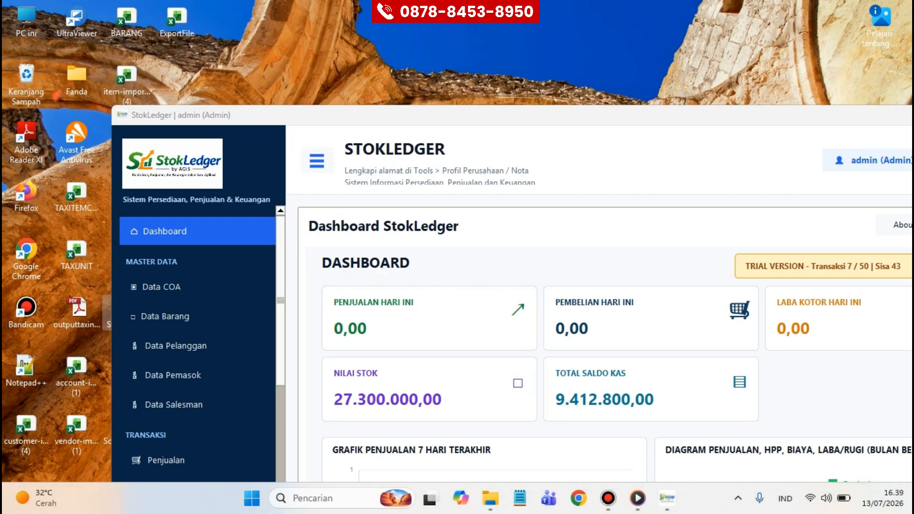
drag(882, 120, 831, 113)
click(883, 112)
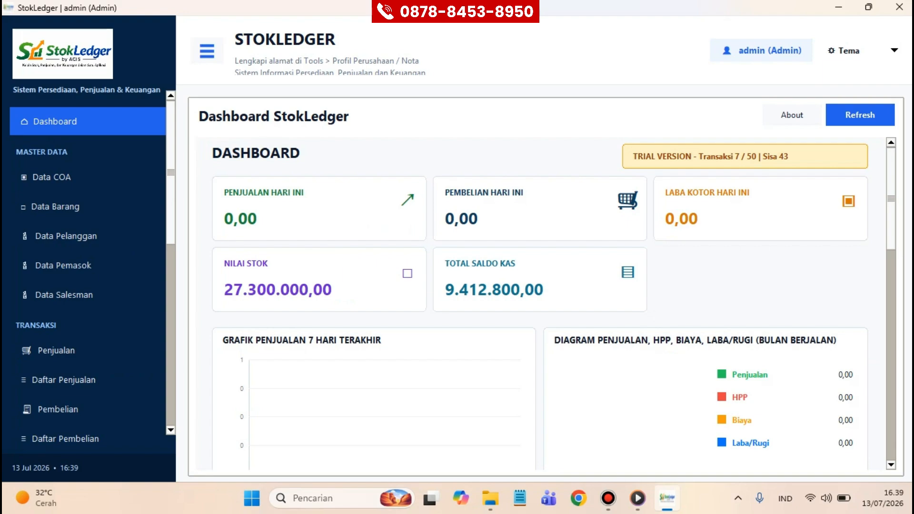
Step: Review the dashboard, then switch to the empty Penjualan sales invoice form
scroll(540, 305, down, 5)
scroll(554, 306, down, 1)
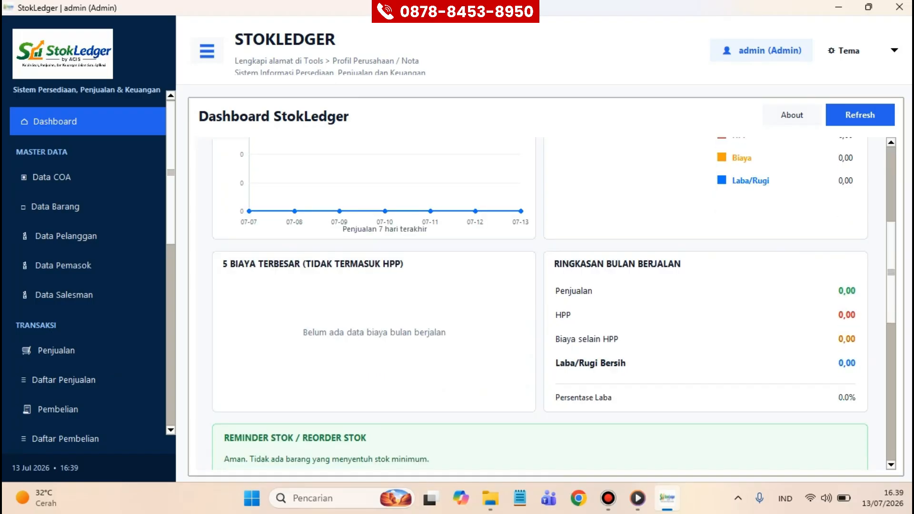
scroll(541, 305, down, 8)
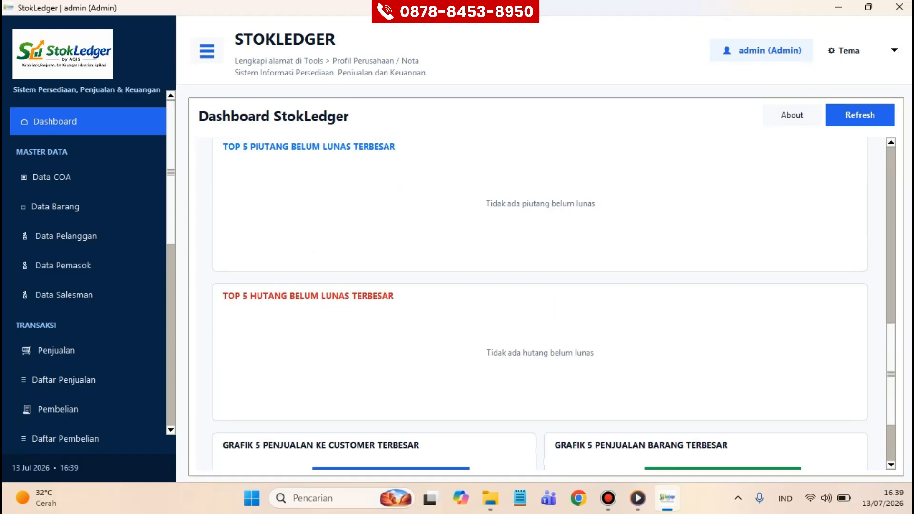
scroll(541, 305, down, 2)
scroll(540, 305, down, 1)
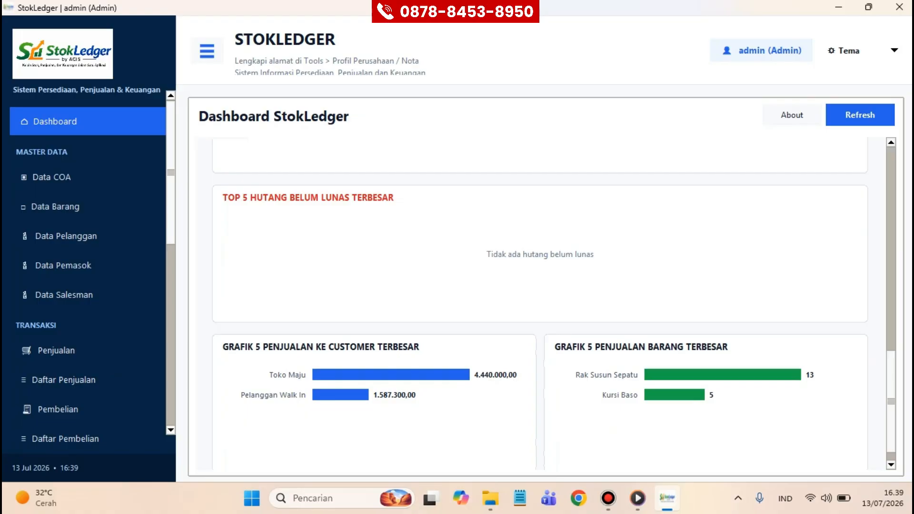
scroll(540, 305, up, 7)
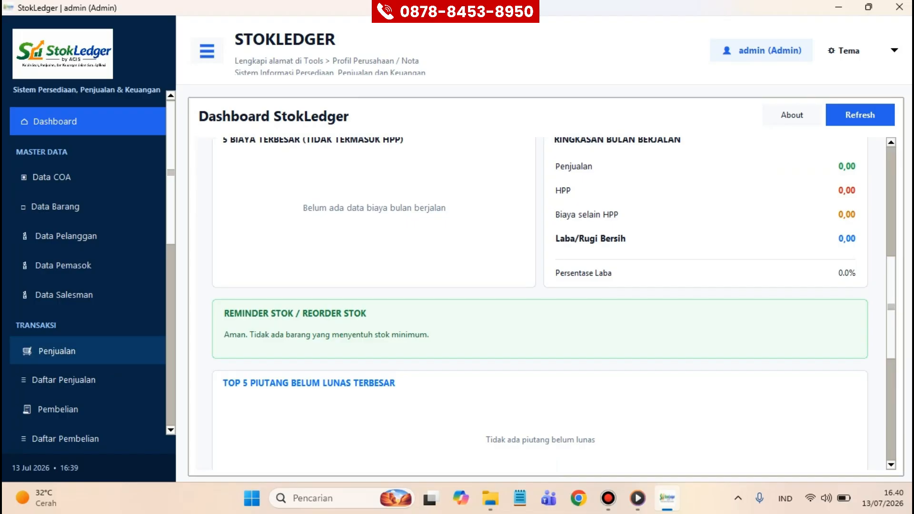
click(87, 351)
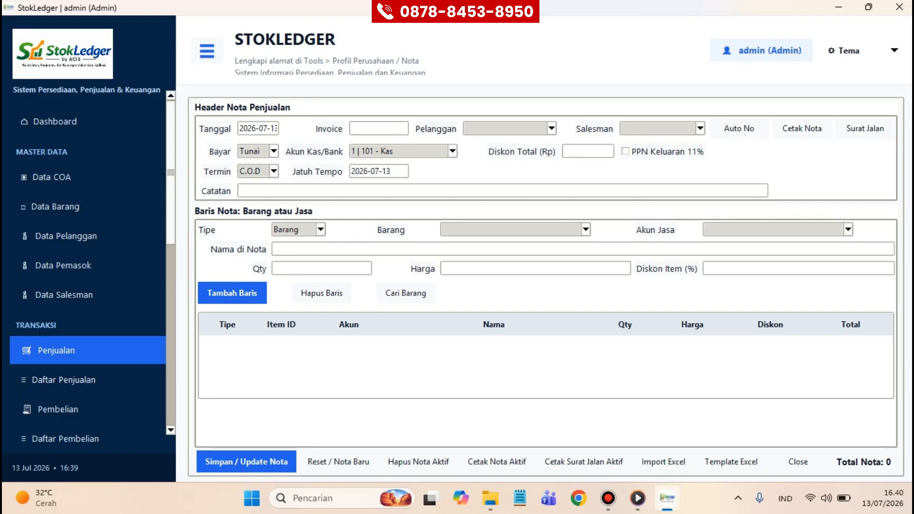
Step: Enter invoice number INV/26/07/001 and choose Toko Maju as the customer
click(379, 128)
text(INV/)
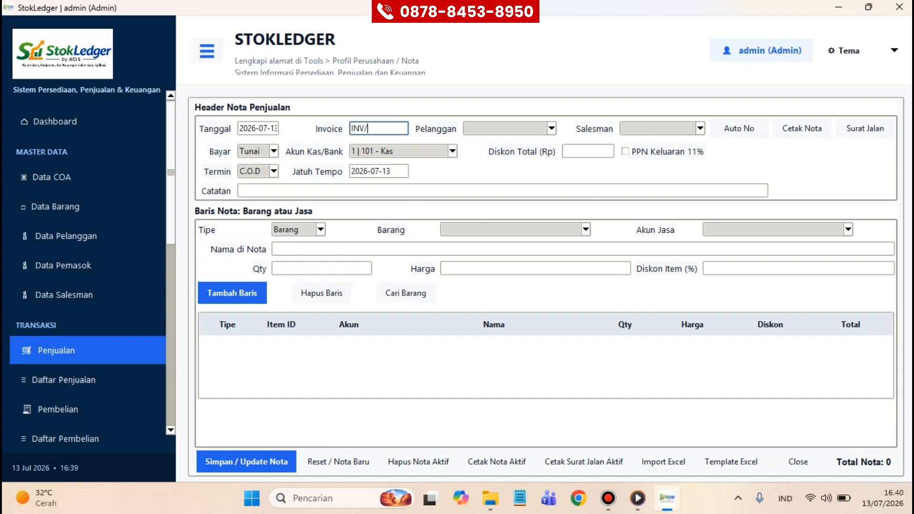
text(26/07/001)
click(552, 129)
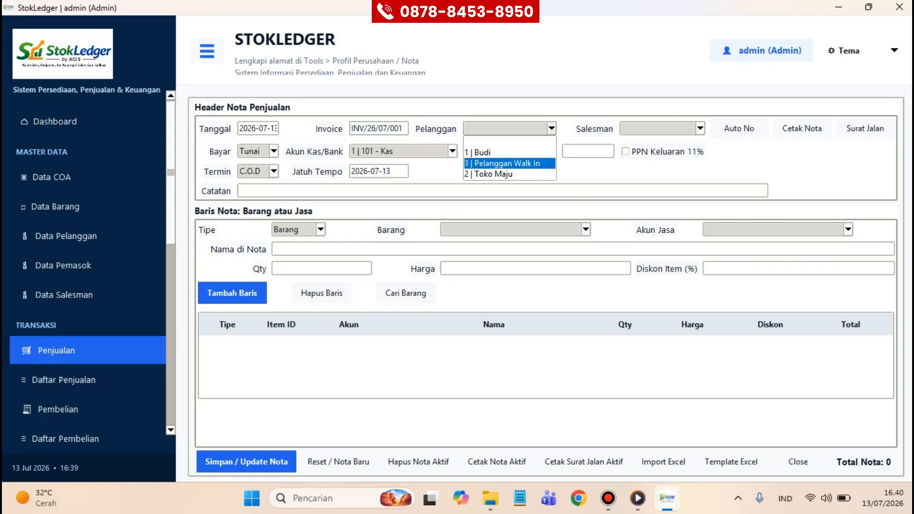
key(Down)
key(Down)
key(Return)
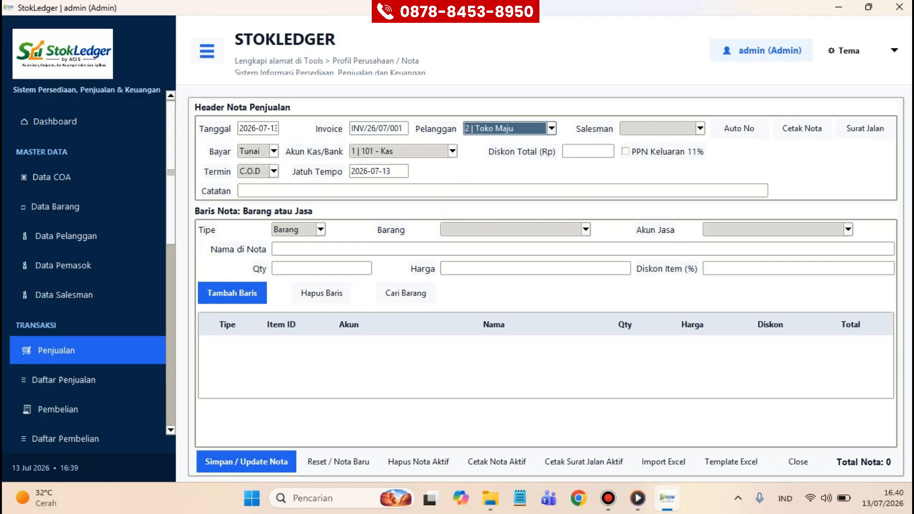
key(Tab)
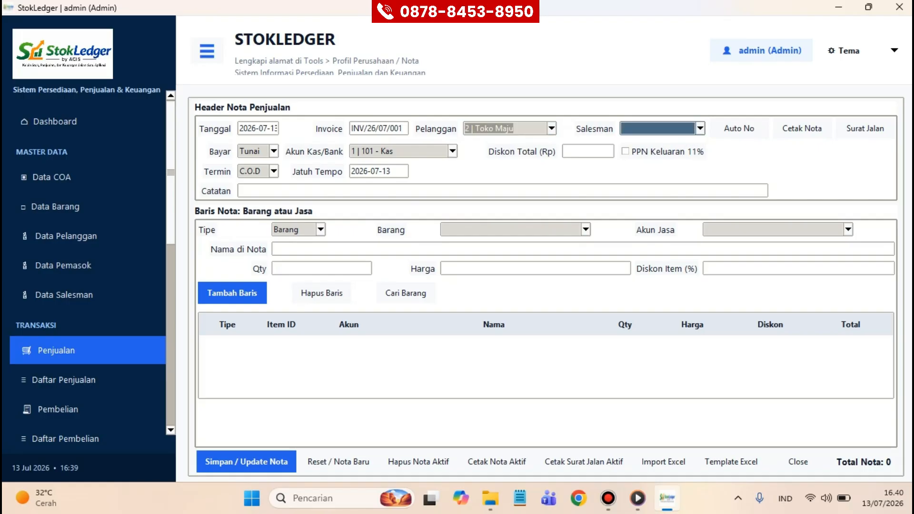
Step: Set payment to Piutang with Net 14 terms and turn on 11% output VAT
click(273, 152)
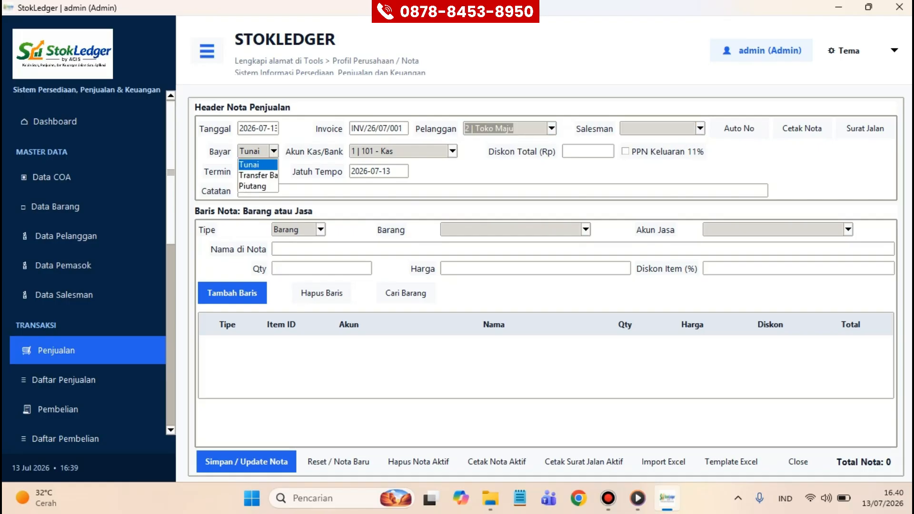
key(Down)
key(Down)
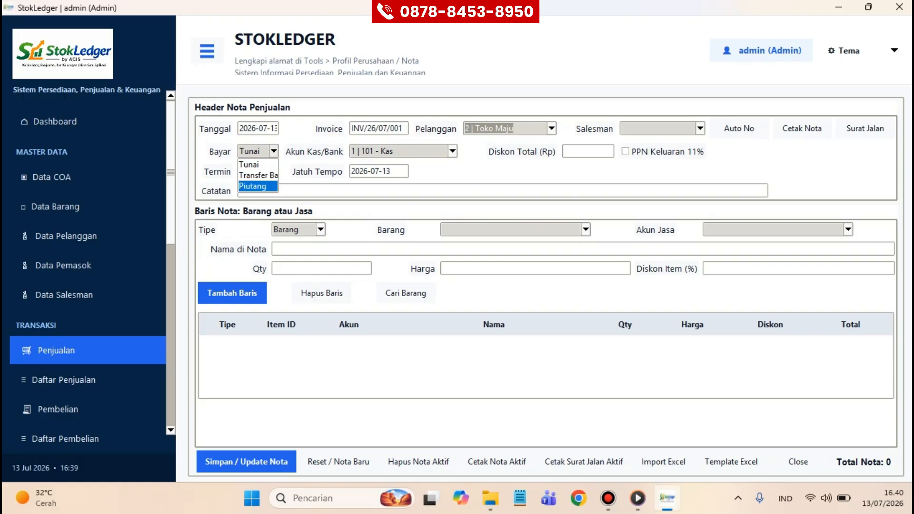
key(Return)
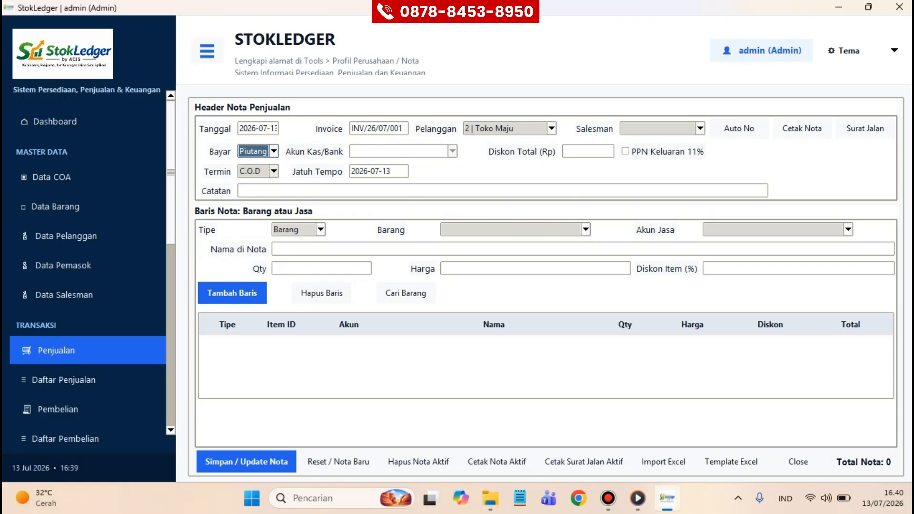
key(Tab)
key(Down)
key(Down)
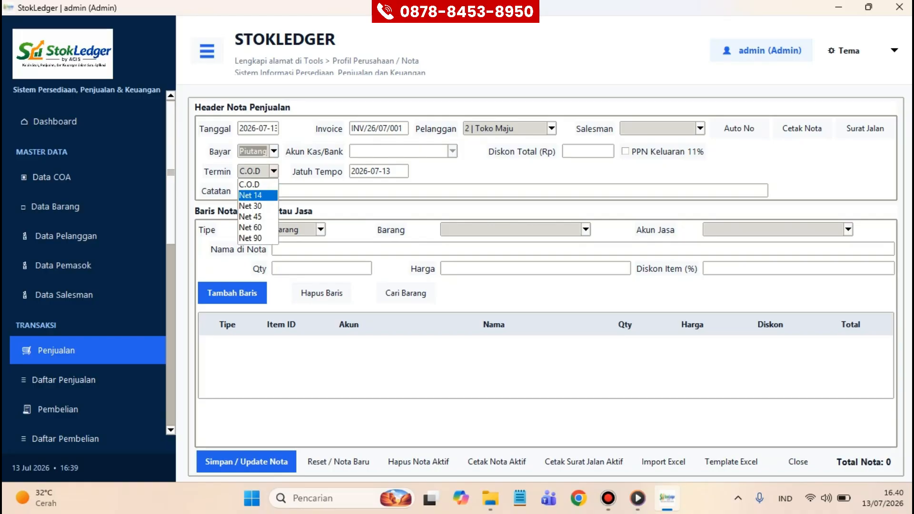
key(Return)
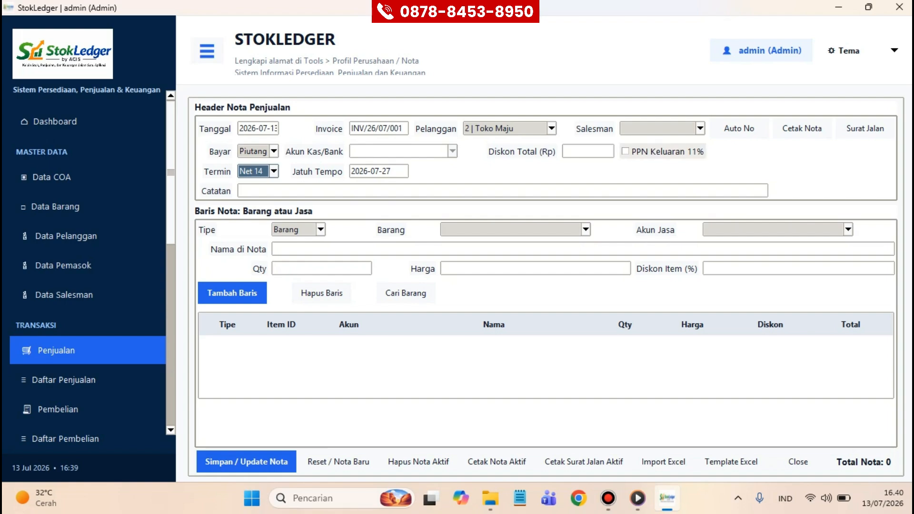
click(626, 152)
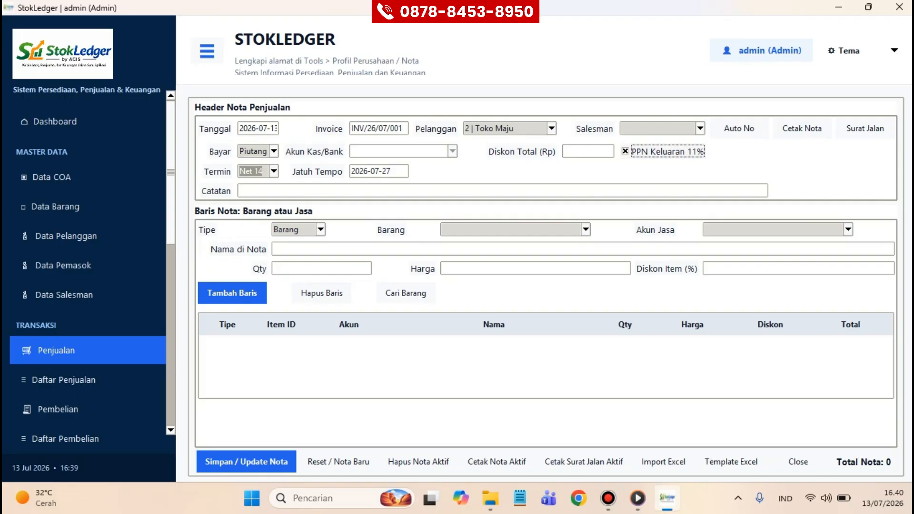
Step: Add one Lemari Pakaian Anak (BRG001) at 750.000,00 to the invoice and save it
click(586, 229)
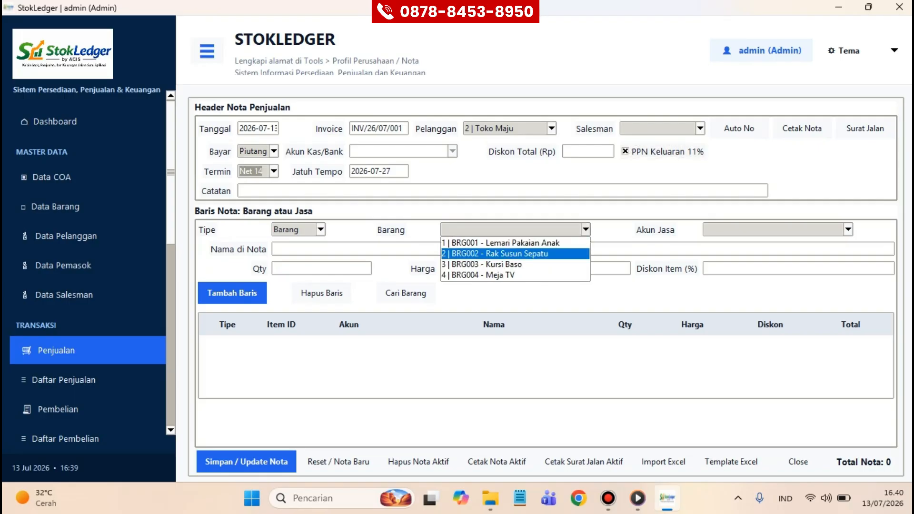
click(516, 244)
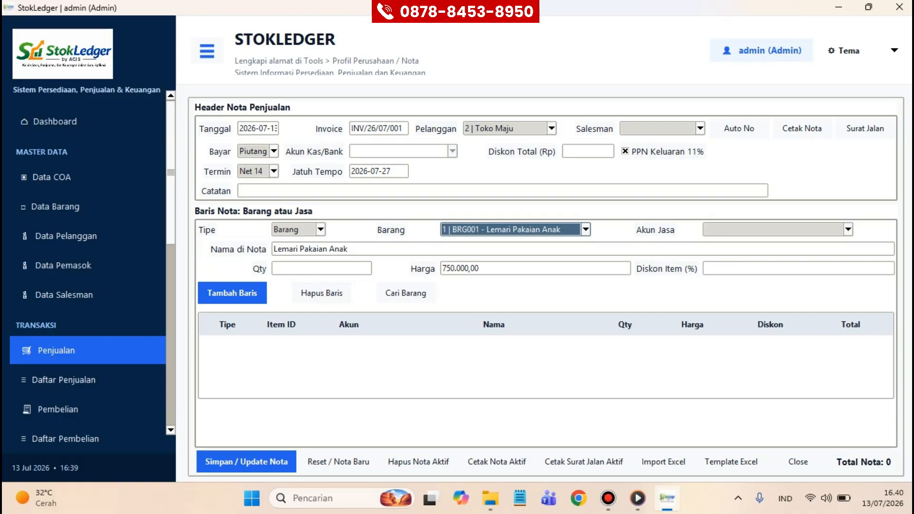
click(322, 269)
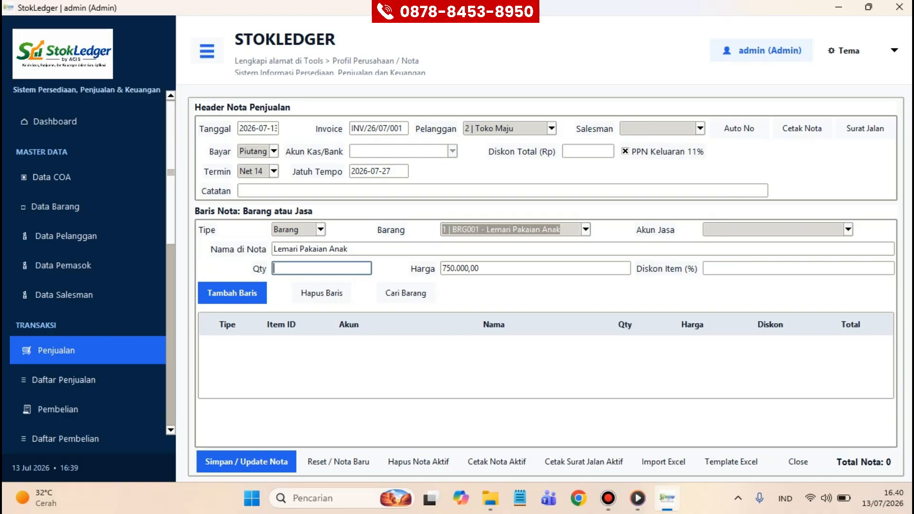
text(1)
click(799, 269)
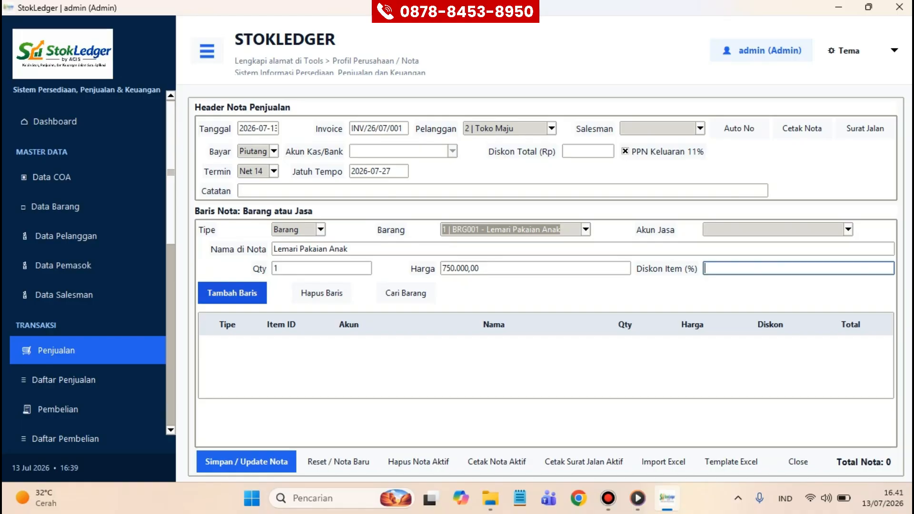
click(232, 293)
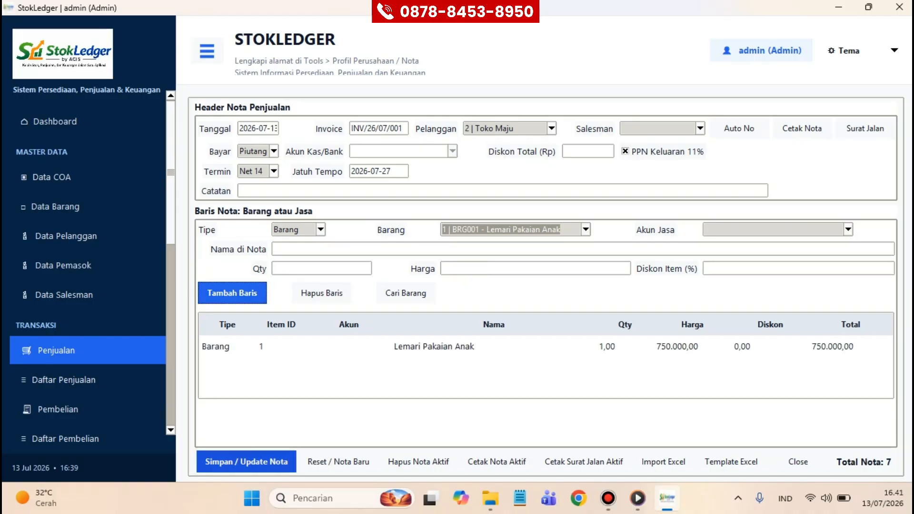
click(246, 462)
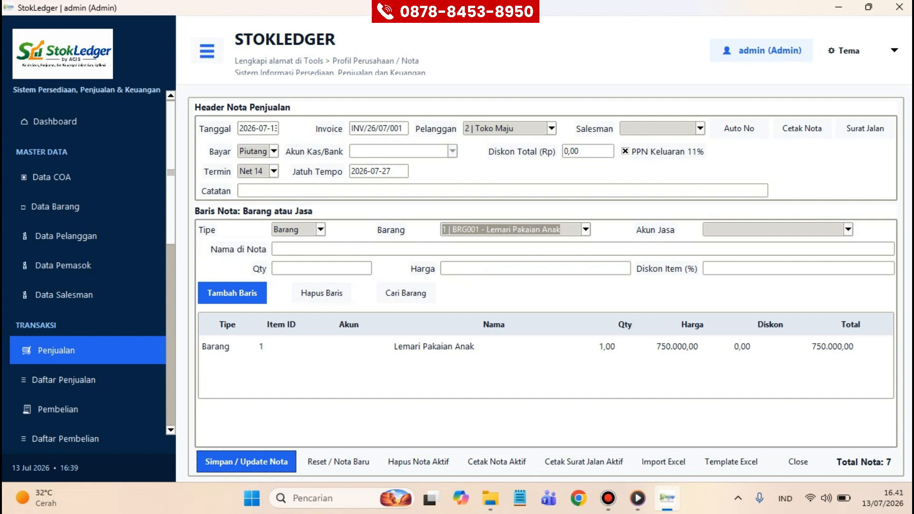
Step: Reload invoice INV/26/07/001 from the Daftar Penjualan list for editing
click(88, 380)
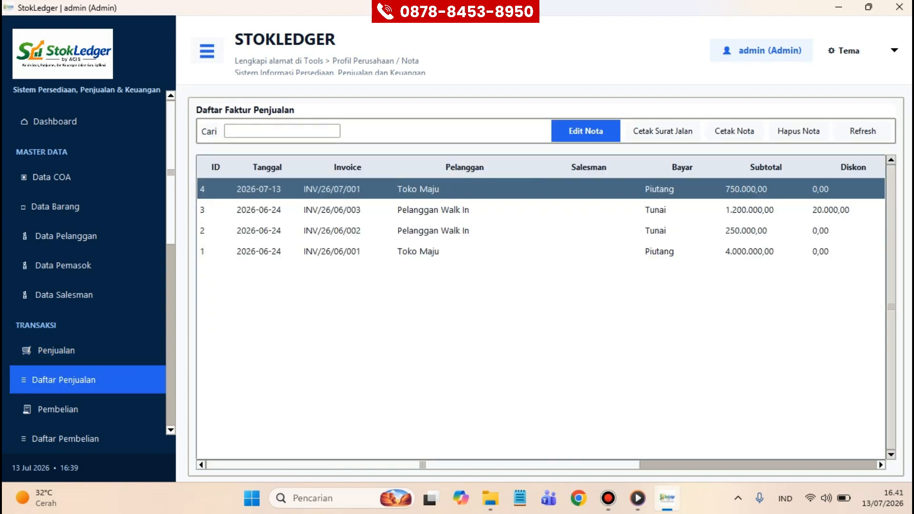
click(586, 131)
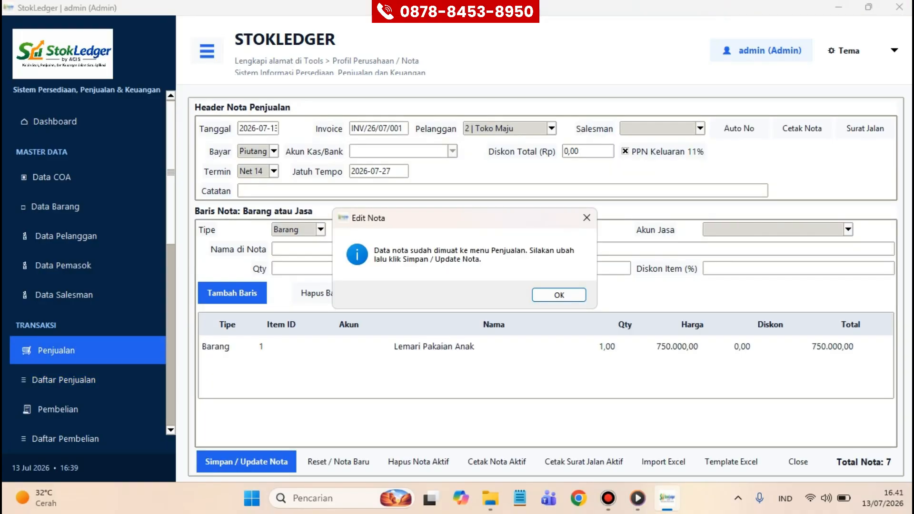
key(Return)
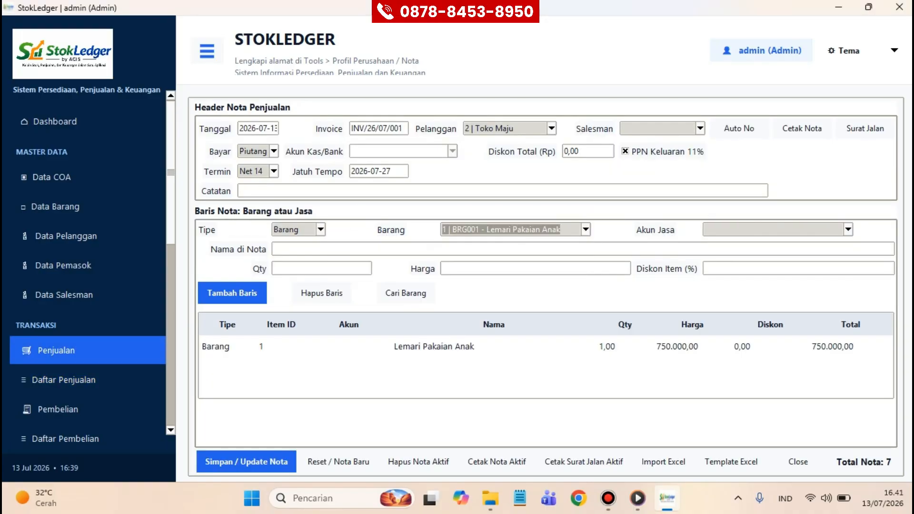
Step: Generate the sales note and delivery note for INV/26/07/001 in Chrome, skipping actual printing
click(497, 462)
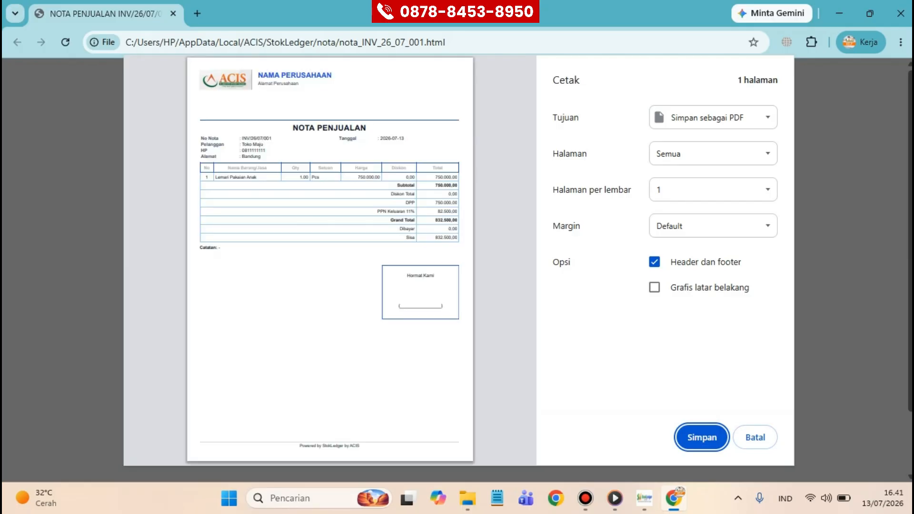
click(758, 438)
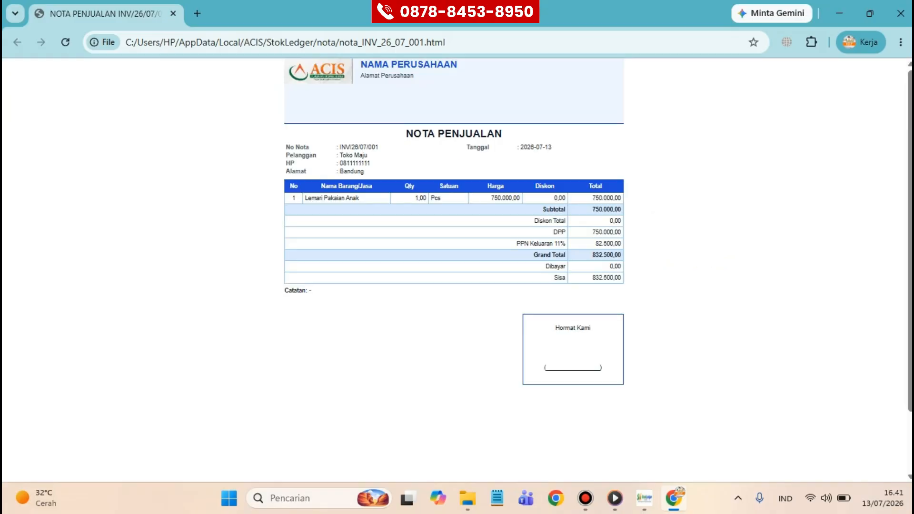
click(639, 436)
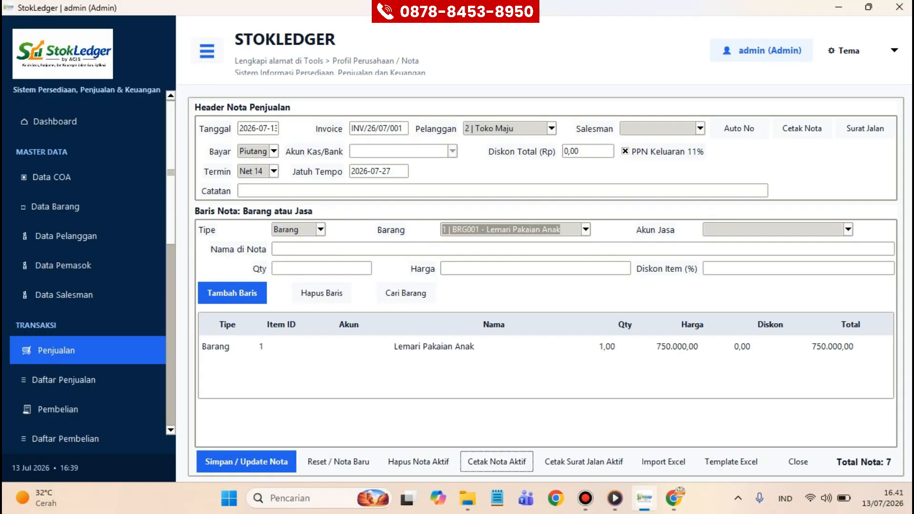
click(584, 462)
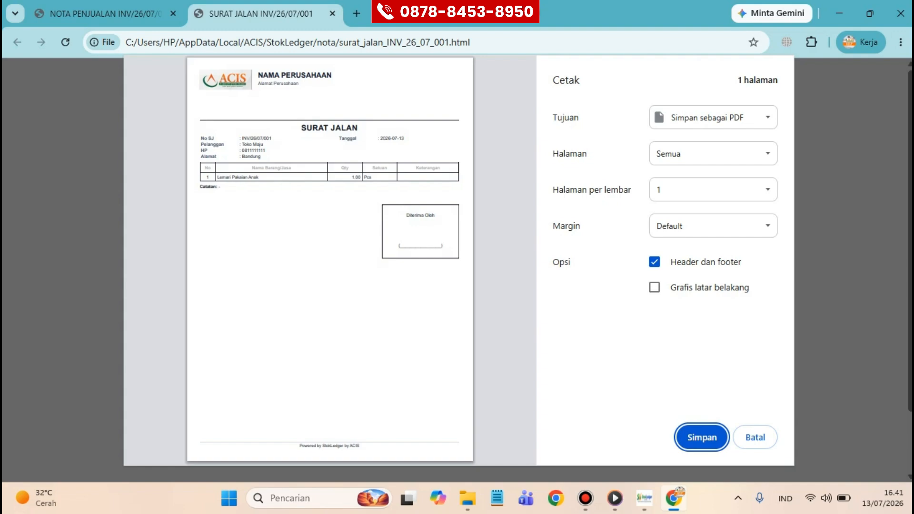
click(755, 437)
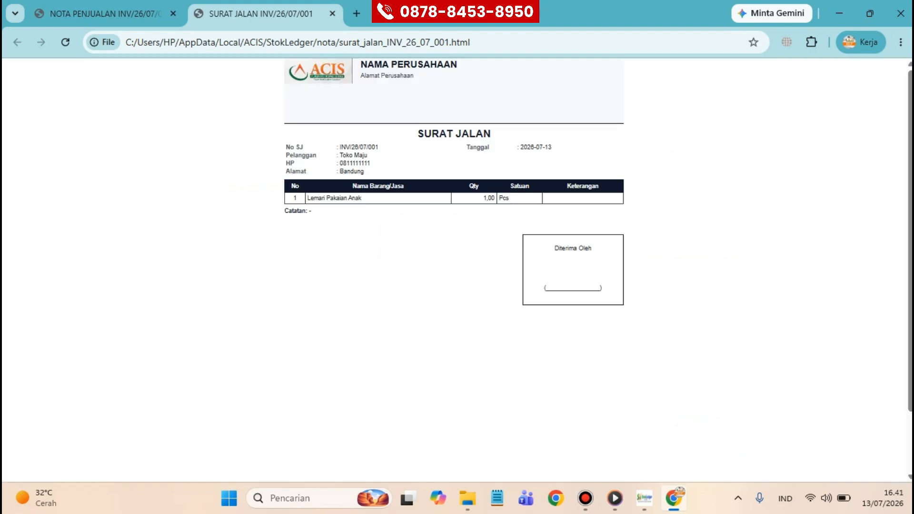
click(644, 498)
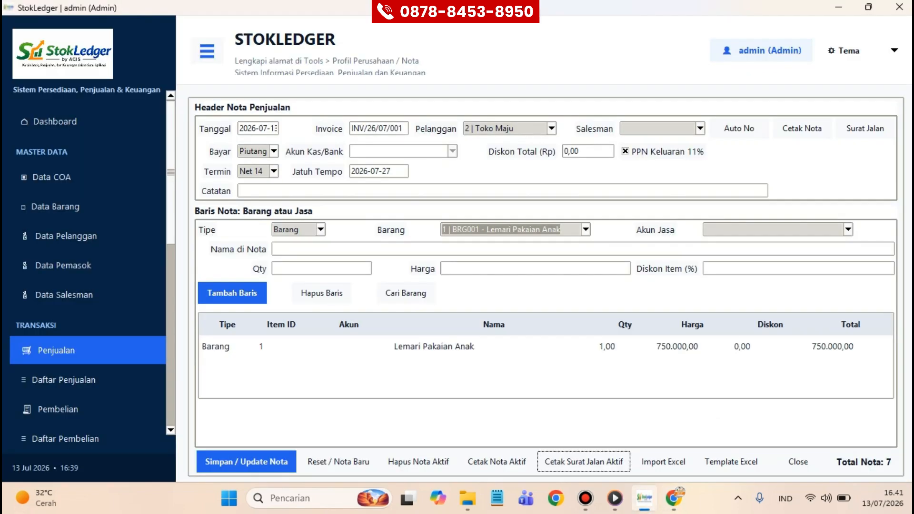
Step: Start purchase invoice PI/26/07/001 from Maju Lancar Bahagia with 11% input VAT
click(58, 409)
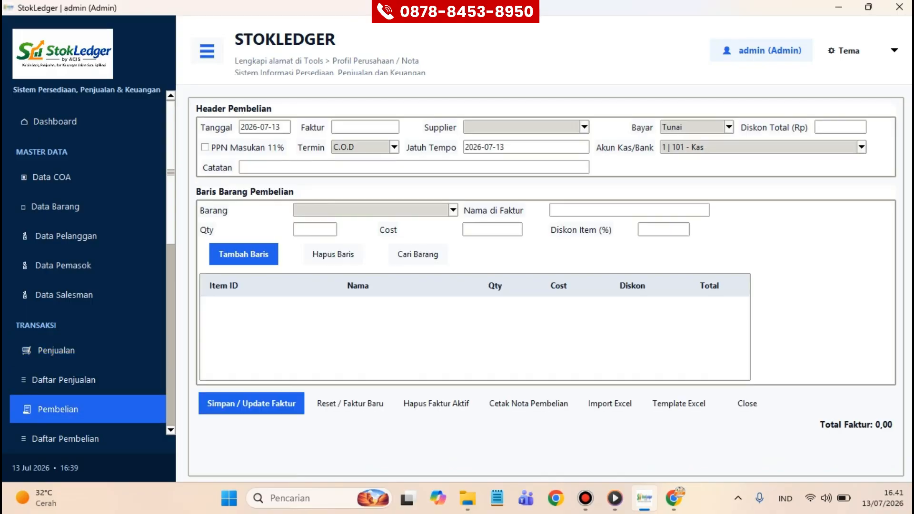
click(365, 127)
text(PI/)
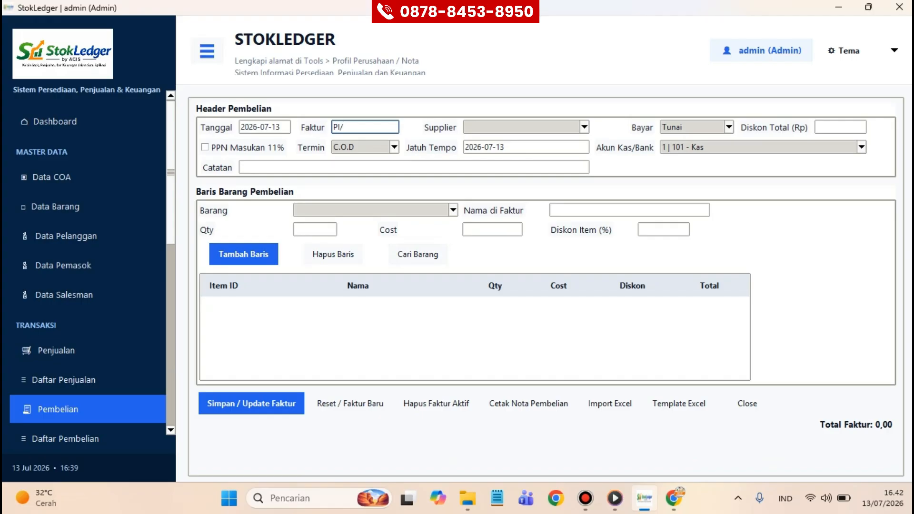
text(26/07/001)
key(Tab)
key(Down)
key(Down)
key(Down)
key(Return)
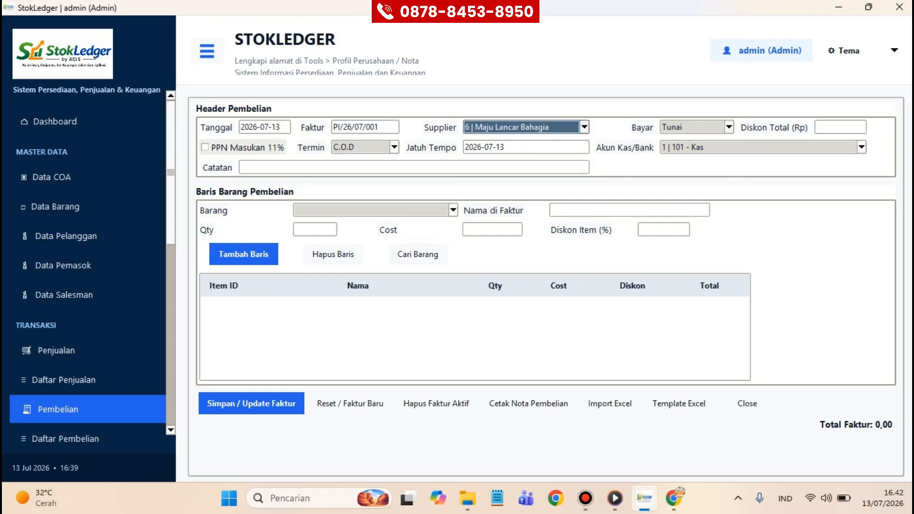
click(204, 147)
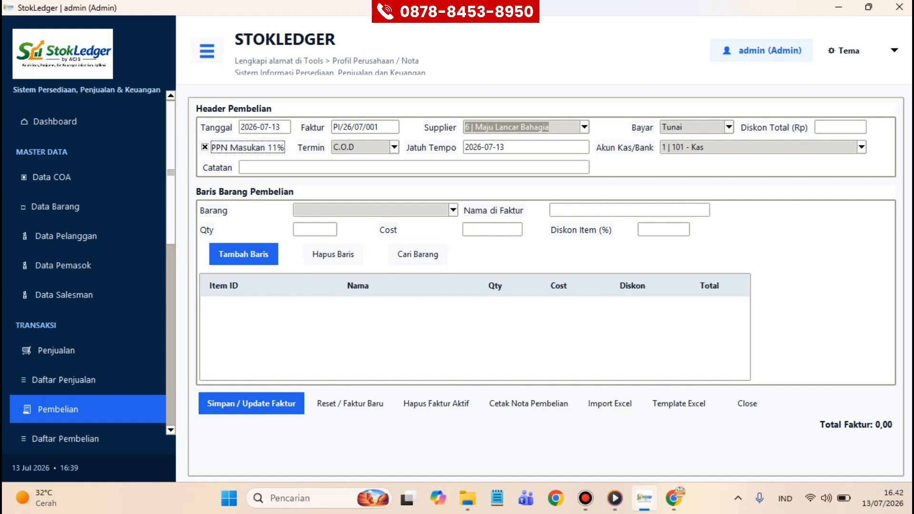
Step: Set the purchase payment to Utang with Net 30 terms
click(729, 128)
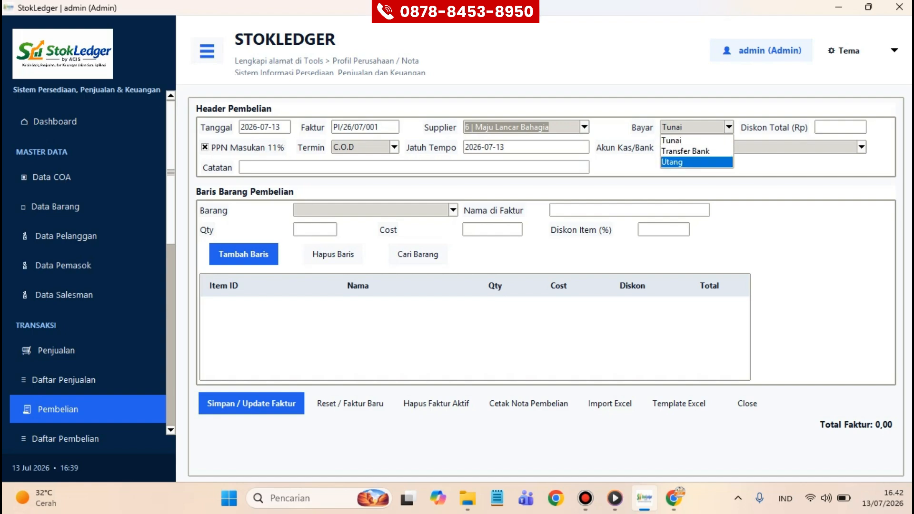
click(686, 162)
click(389, 146)
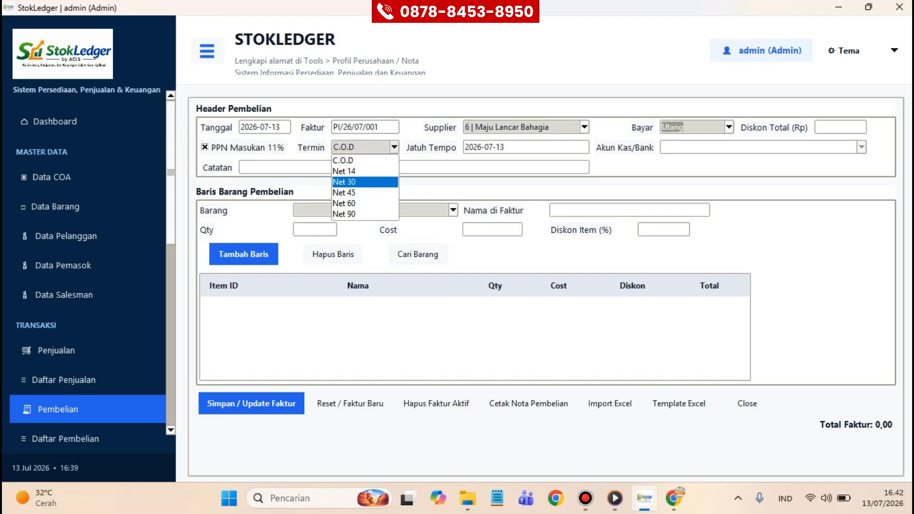
click(358, 182)
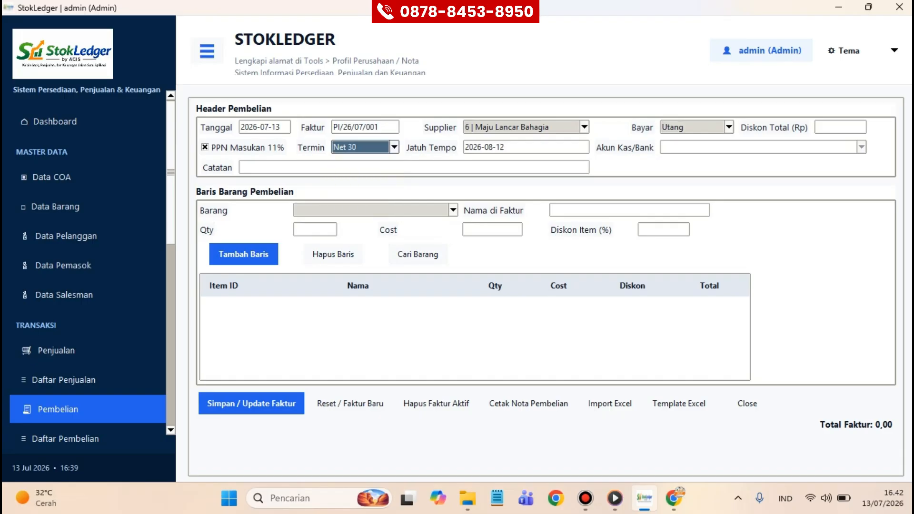
Step: Add 3 Lemari Pakaian Anak totalling 1.050.000,00 and save the purchase invoice
click(453, 210)
click(375, 224)
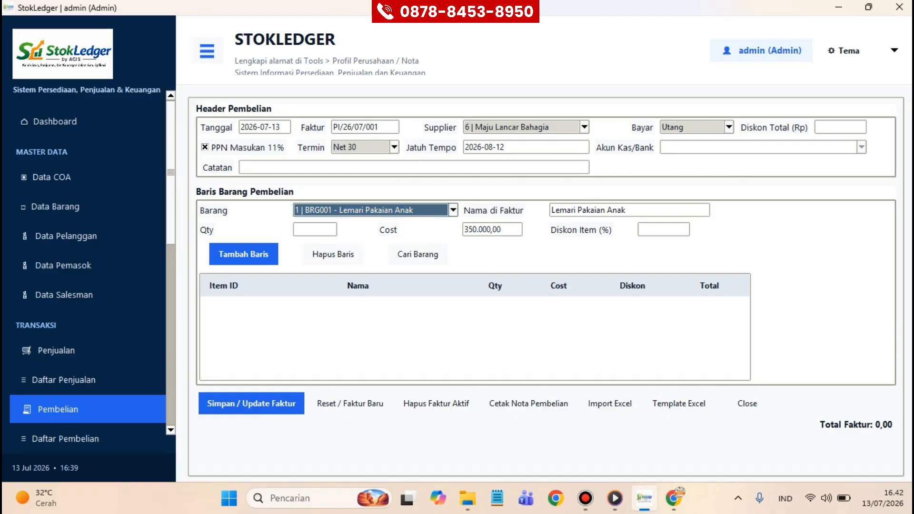
click(314, 230)
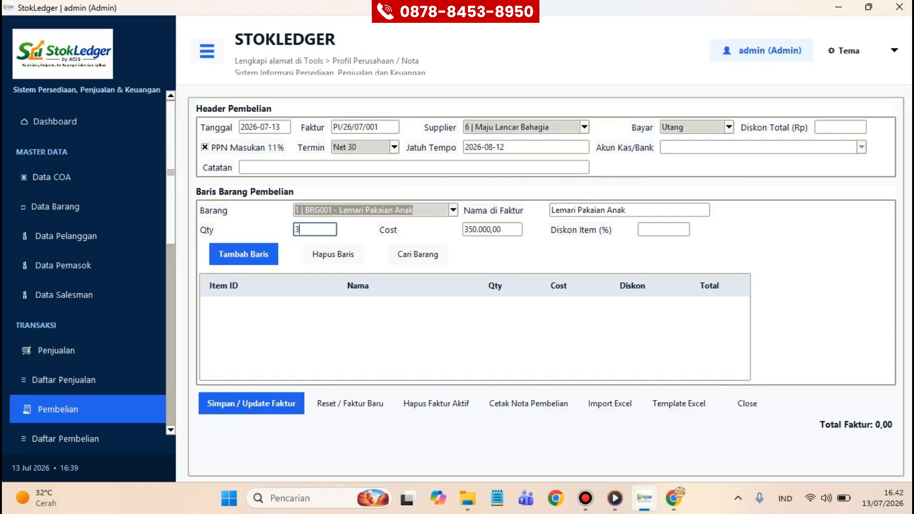
text(3)
click(243, 254)
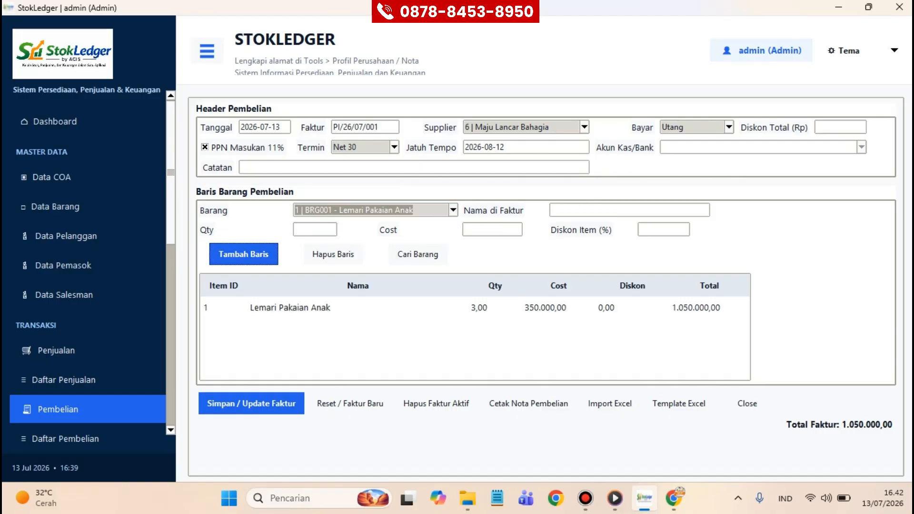
click(251, 404)
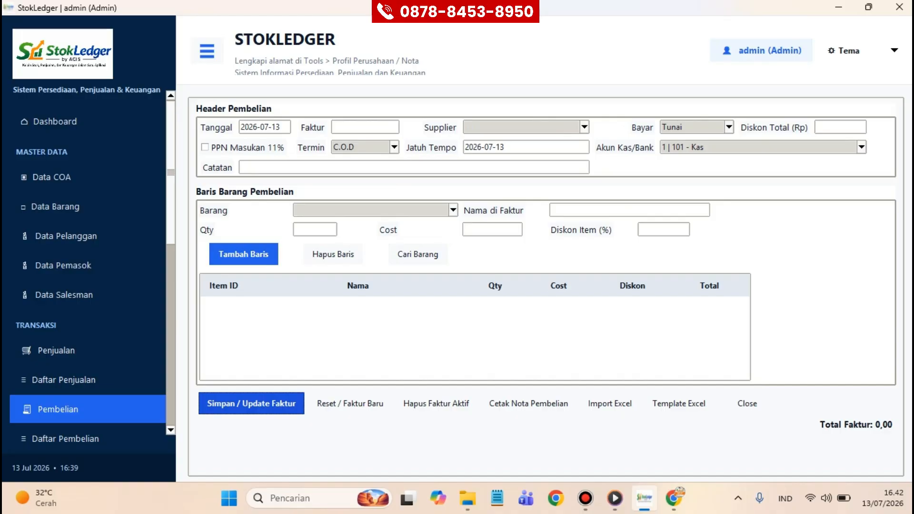
scroll(88, 280, down, 3)
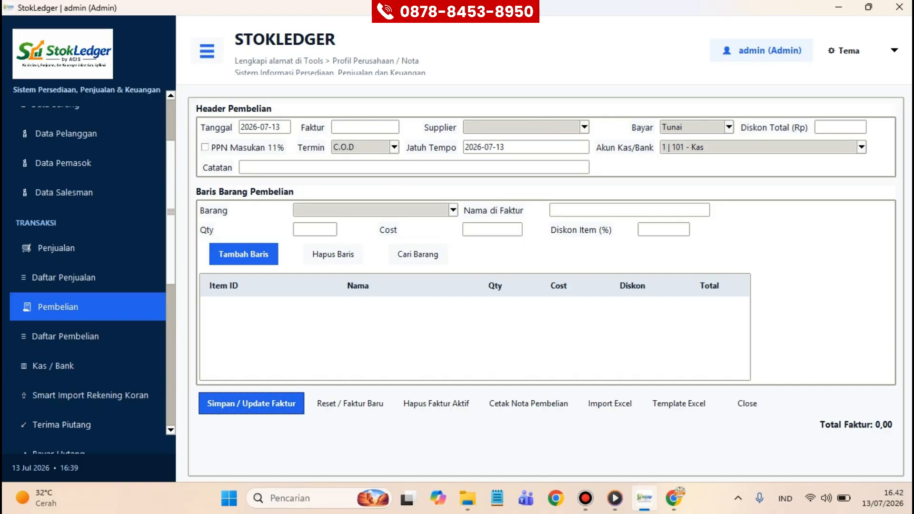
click(88, 366)
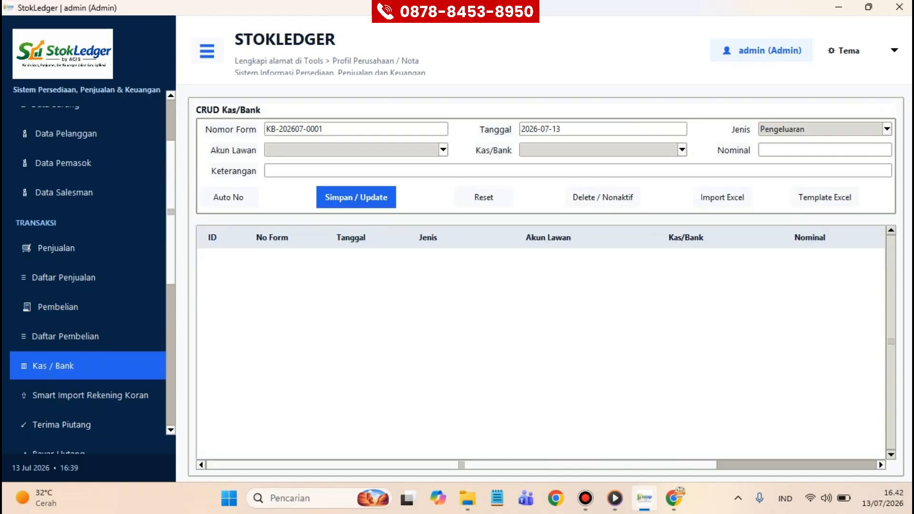
Step: Fill a Pengeluaran entry: 504 Beban Listrik against 101 Kas, 500.000,00, and attempt saving
click(887, 129)
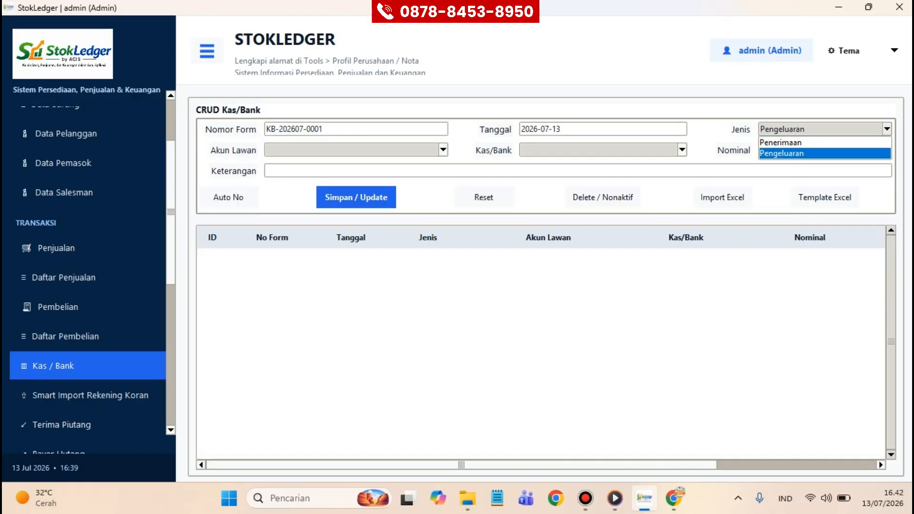
key(Return)
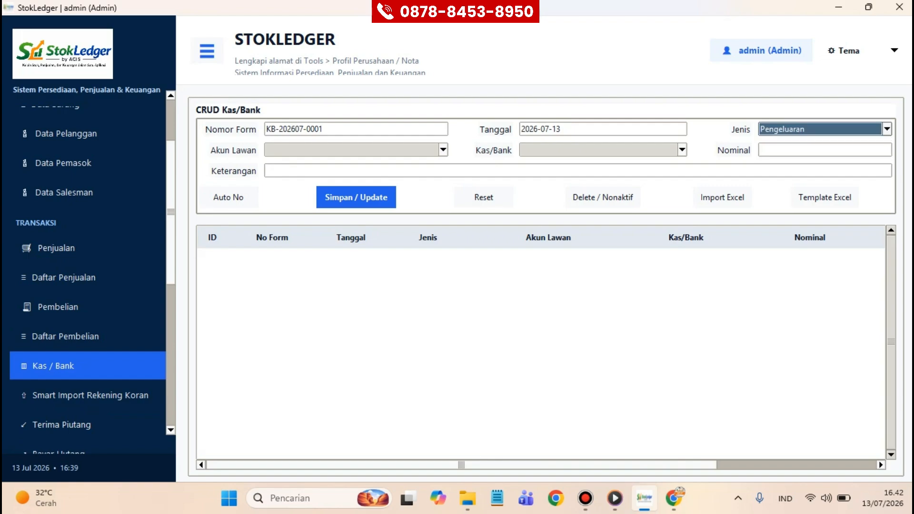
click(443, 150)
key(Down)
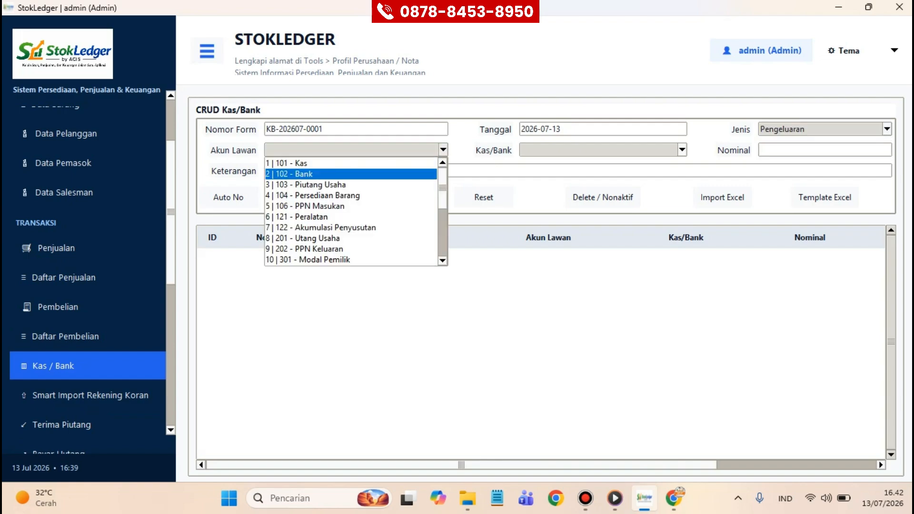
scroll(351, 212, down, 4)
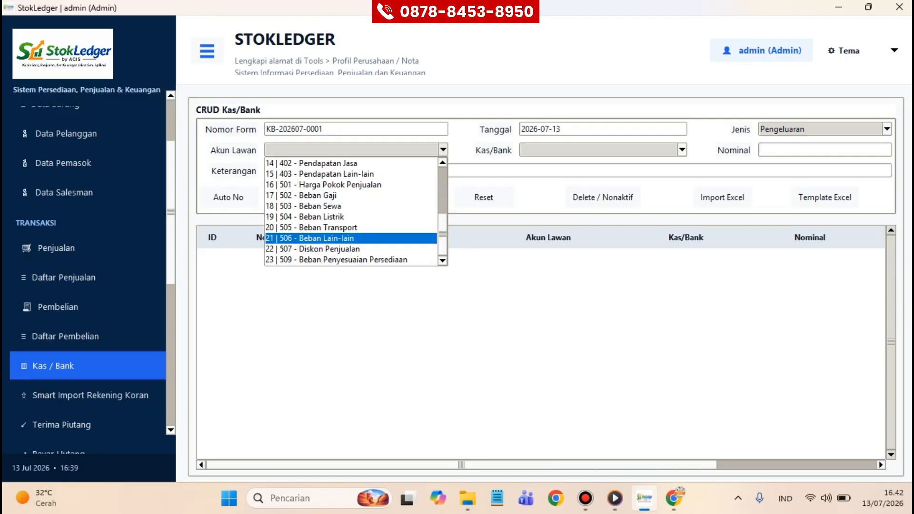
click(351, 217)
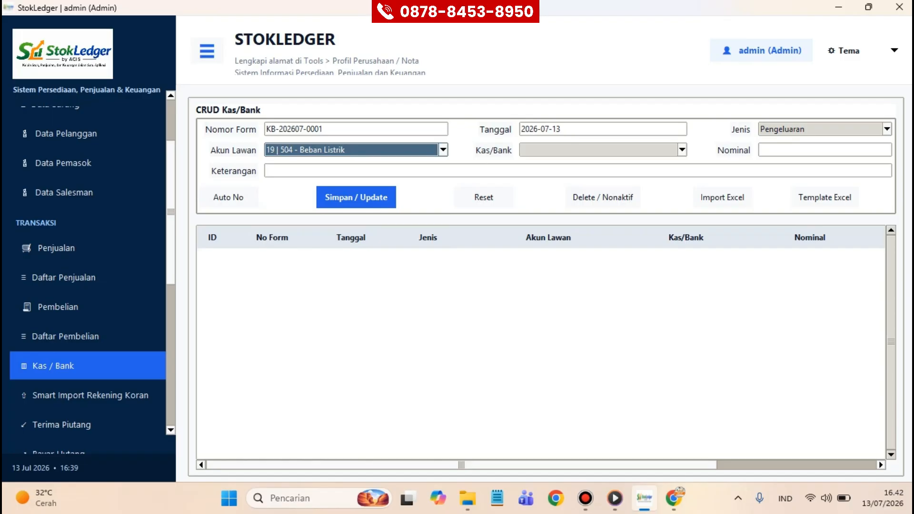
click(683, 150)
key(Return)
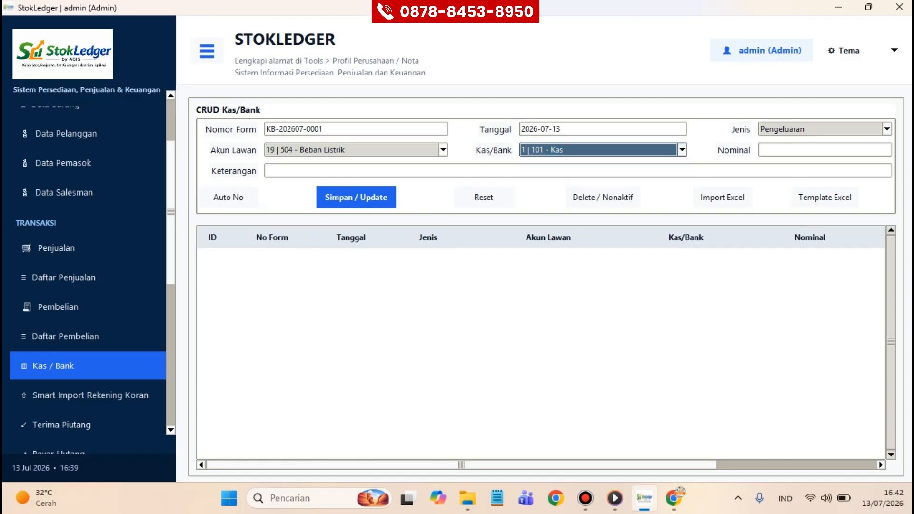
click(825, 150)
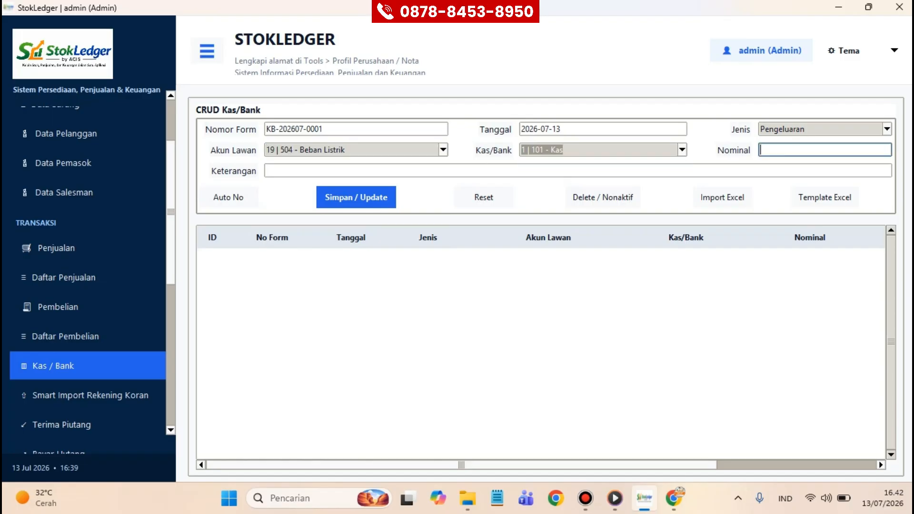
text(500000)
click(356, 197)
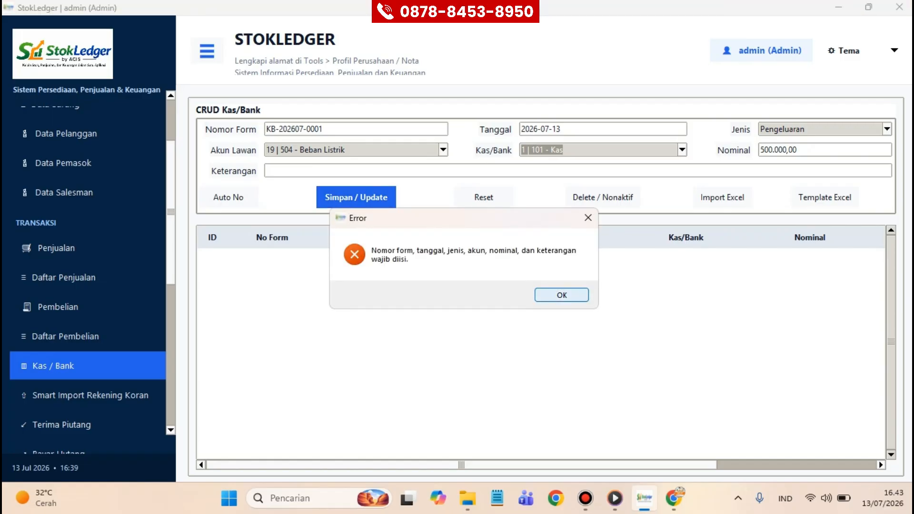
Step: Enter the description BAYAR LISTRIK for the cash expense
key(Return)
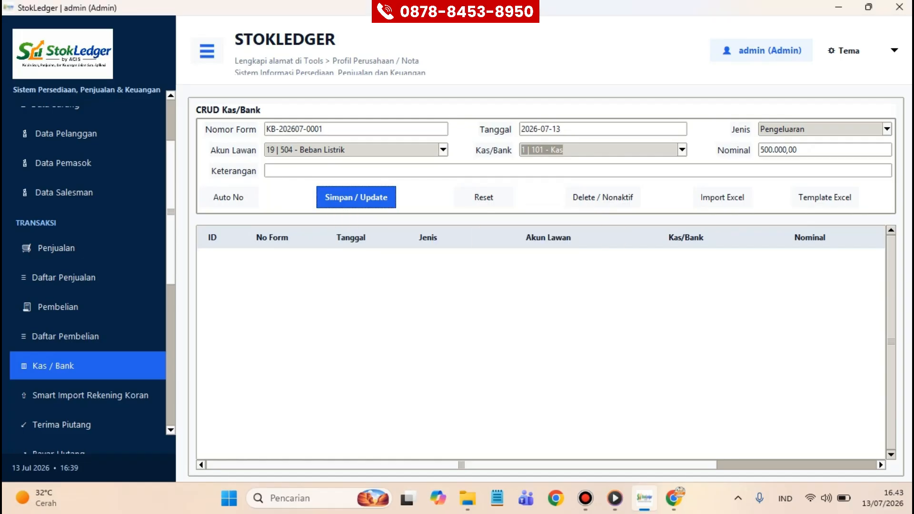
click(357, 170)
text(BAY)
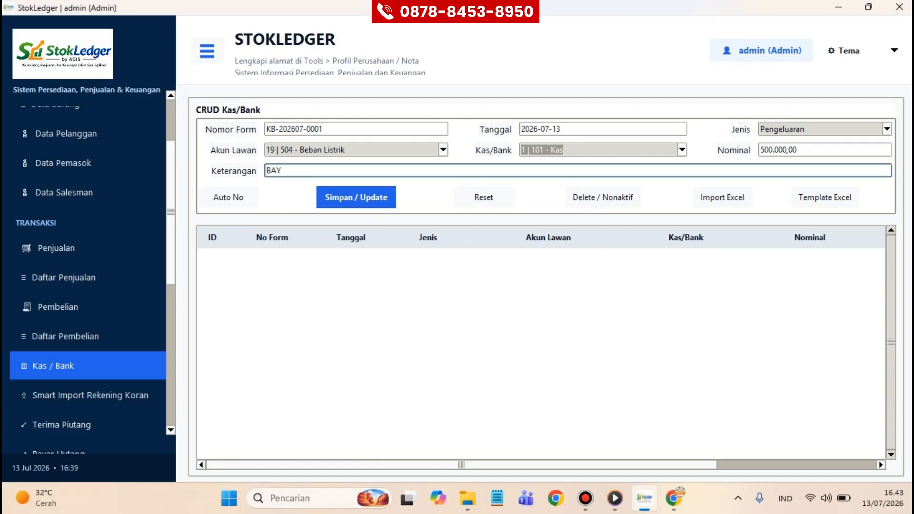
text(AR IISTRIL)
key(BackSpace)
key(BackSpace)
key(BackSpace)
key(BackSpace)
key(BackSpace)
key(BackSpace)
key(BackSpace)
text(LISTRIK)
key(Return)
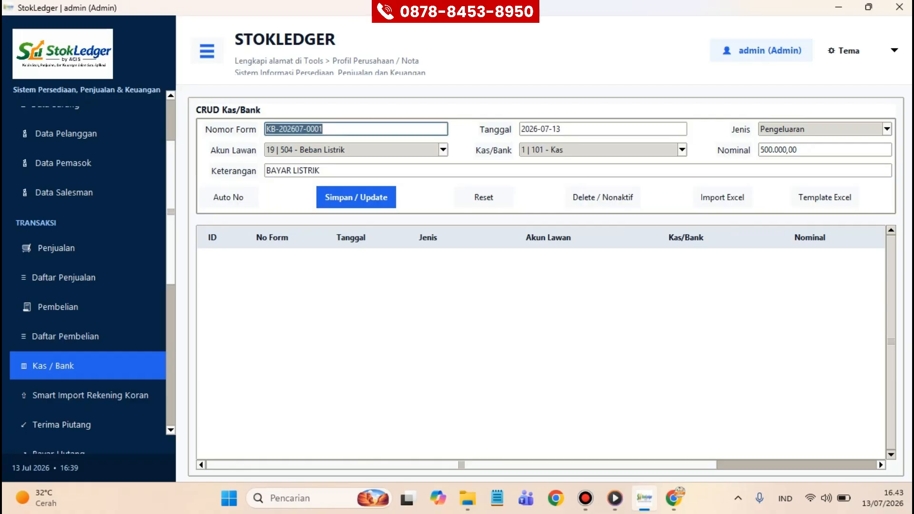
Step: Give the entry form number BKK/26/001 and save it to the Kas/Bank list
text(bkk)
key(BackSpace)
key(BackSpace)
key(BackSpace)
text(B)
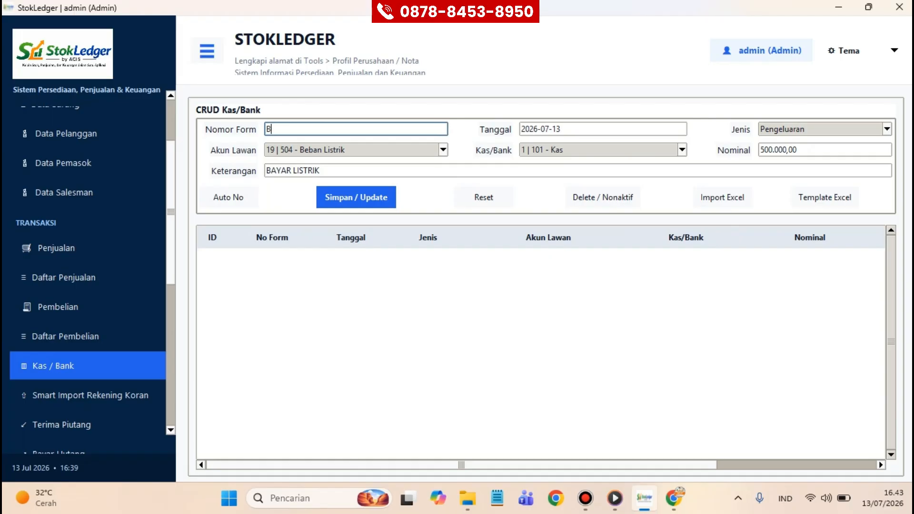
text(KK/26/001)
click(562, 129)
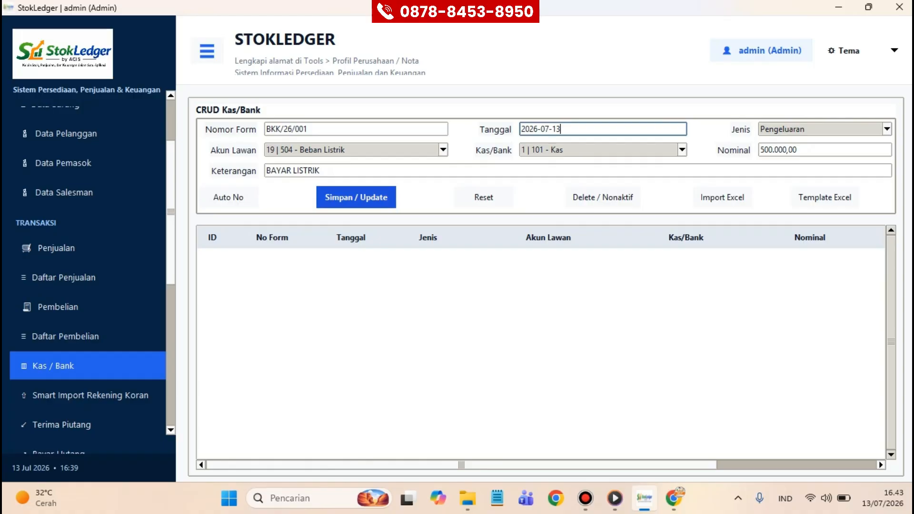
click(356, 197)
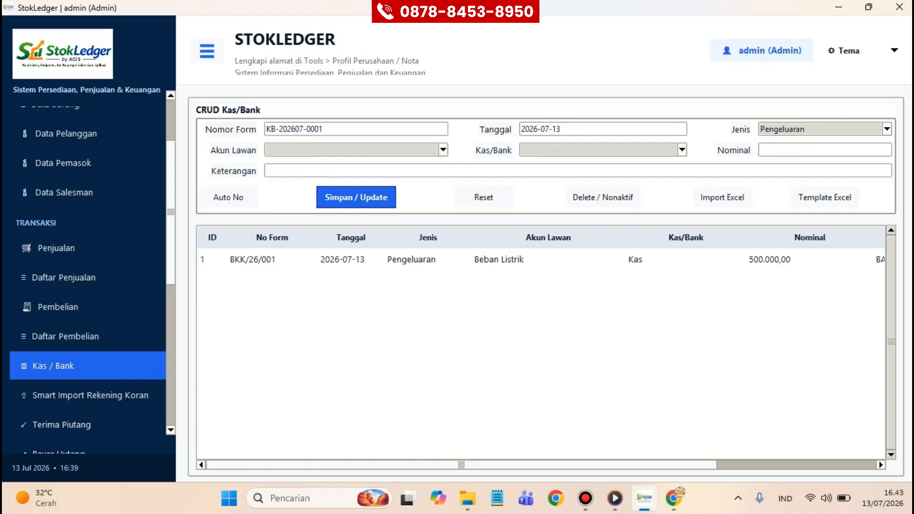
Step: Review the saved BKK/26/001 entry, clear the form, and go to Smart Import Rekening Koran
click(353, 259)
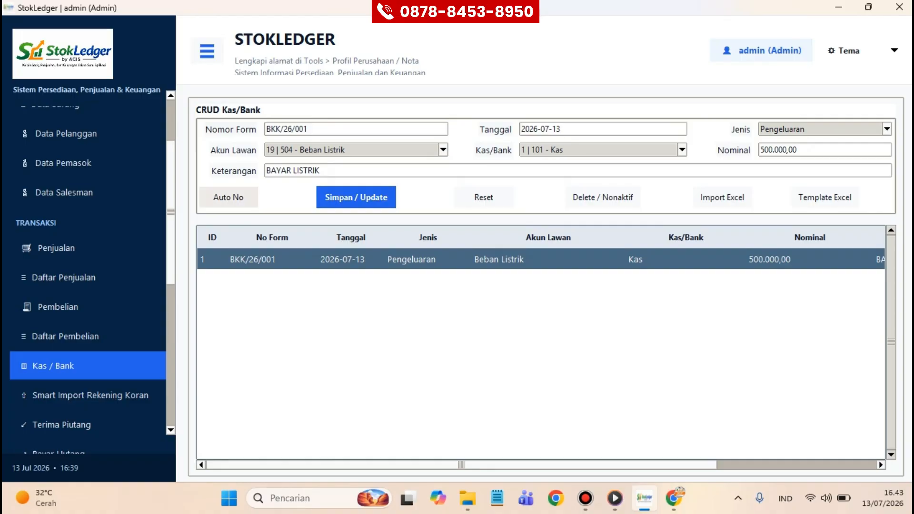
click(356, 198)
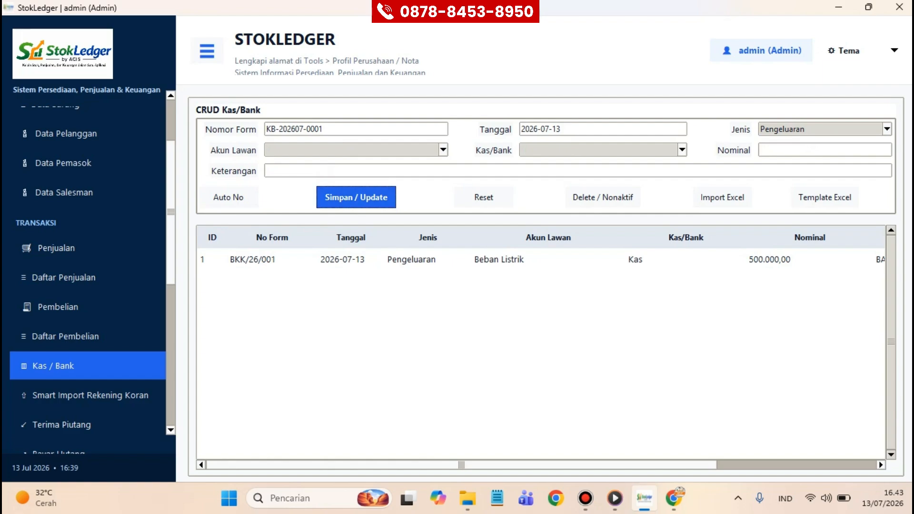
click(882, 127)
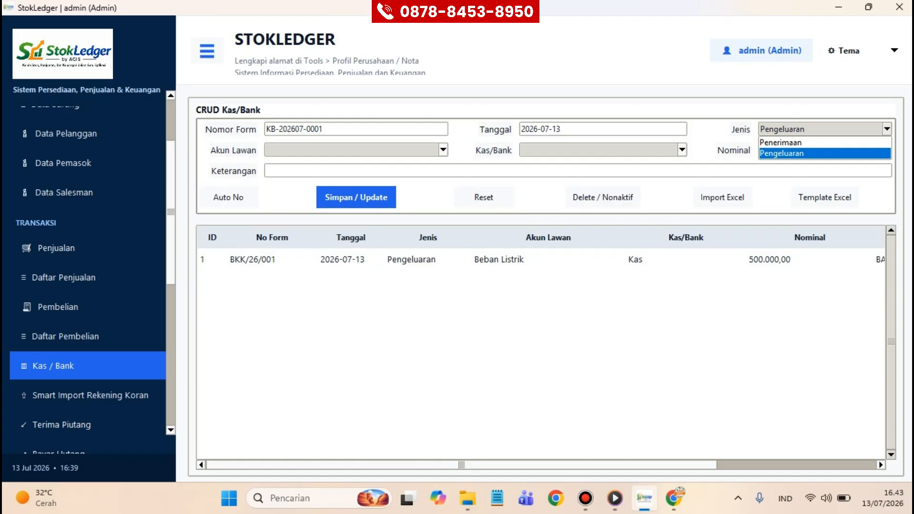
click(825, 154)
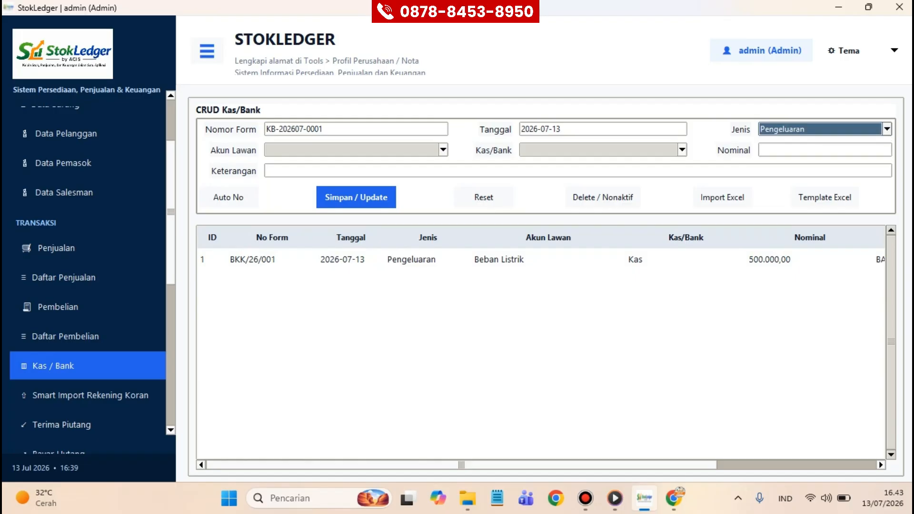
click(90, 395)
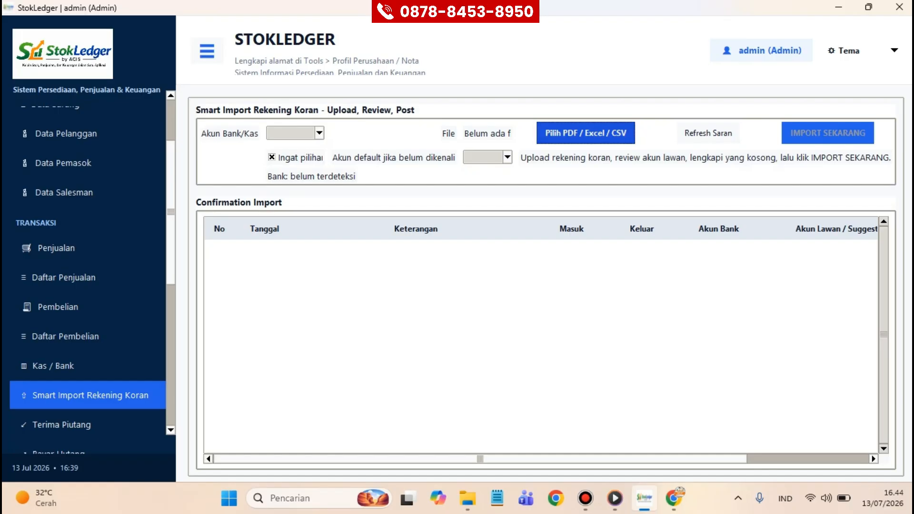
click(586, 133)
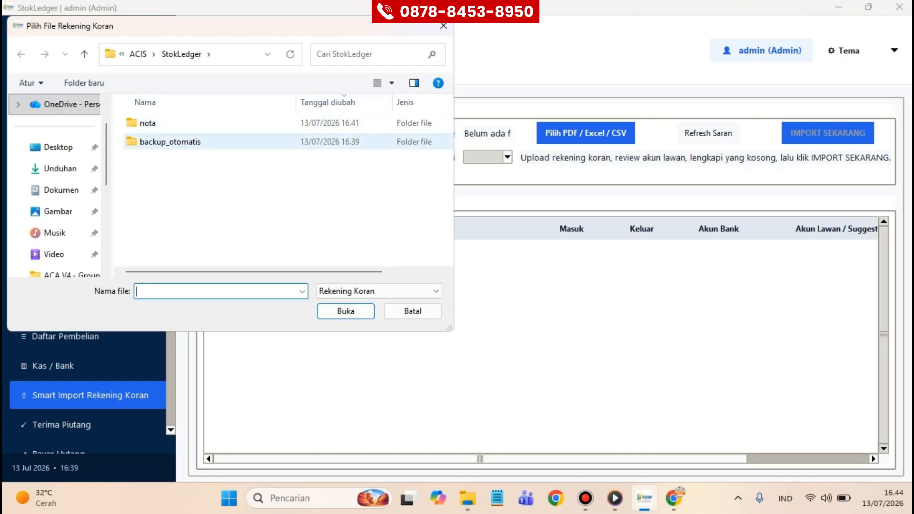
click(60, 169)
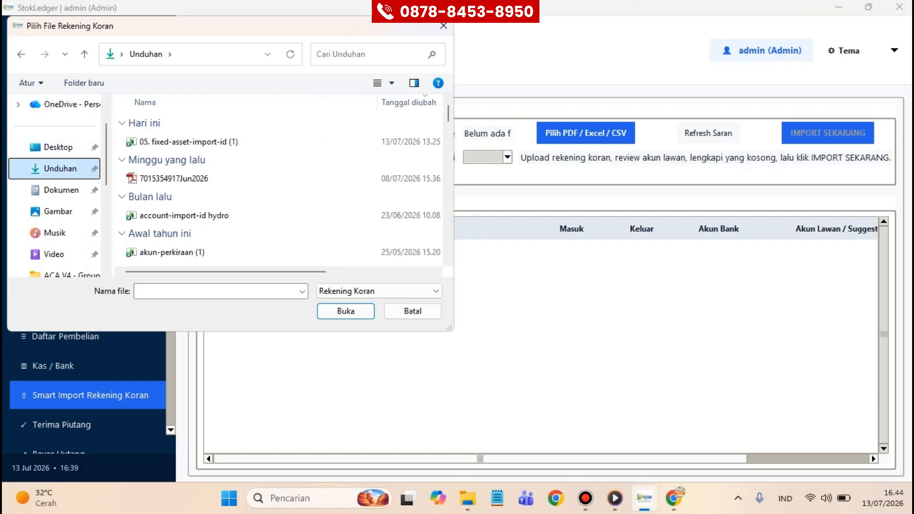
scroll(190, 191, down, 10)
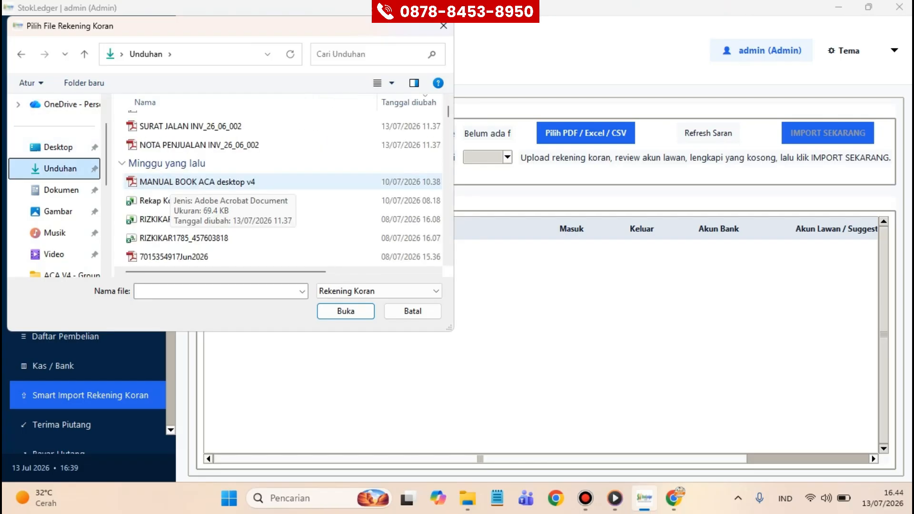
scroll(238, 186, up, 1)
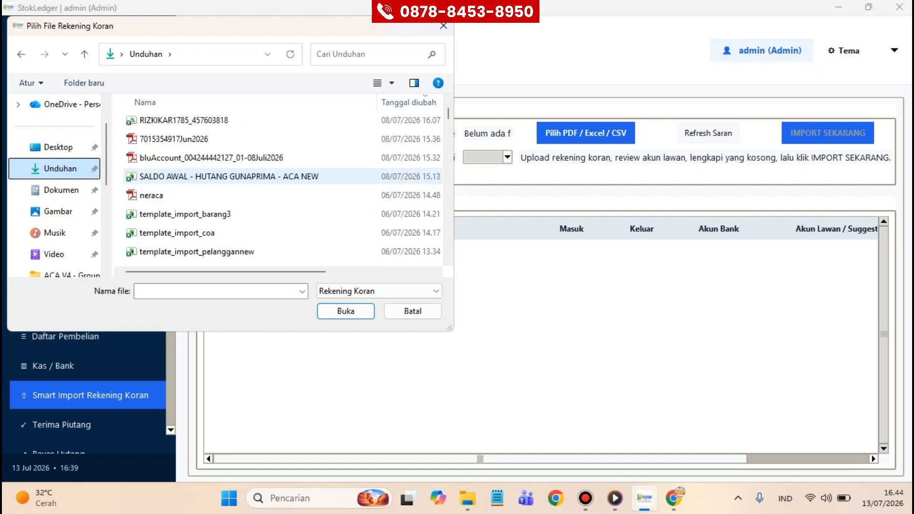
scroll(191, 126, up, 1)
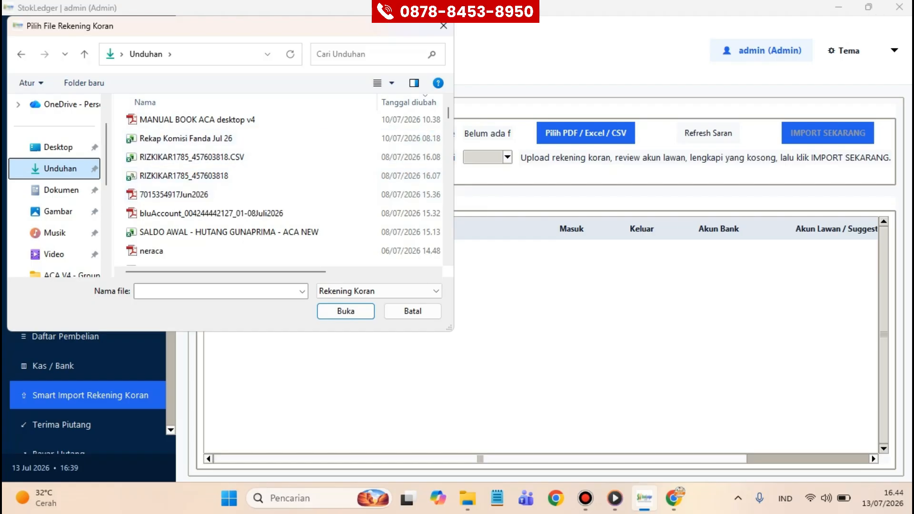
double_click(174, 195)
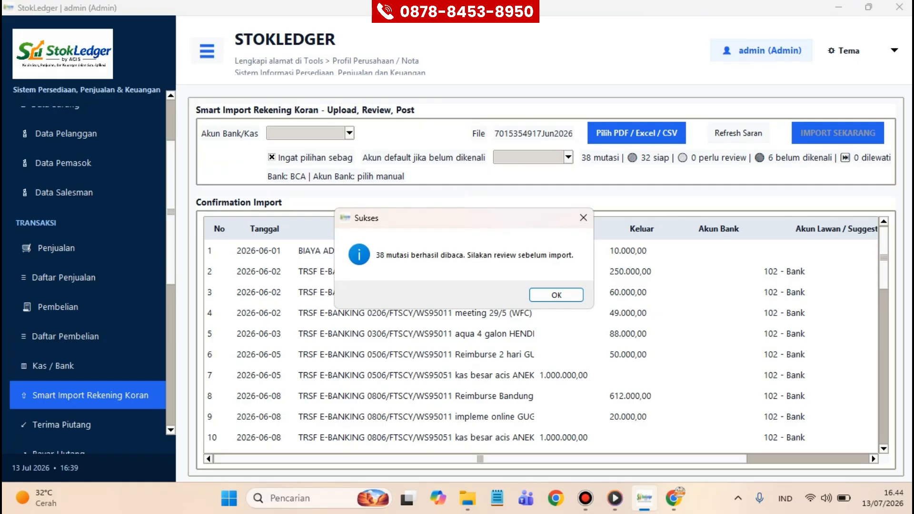
Step: Assign row 4's 49.000,00 transfer to counter account 504 - Beban Listrik and save it
key(Return)
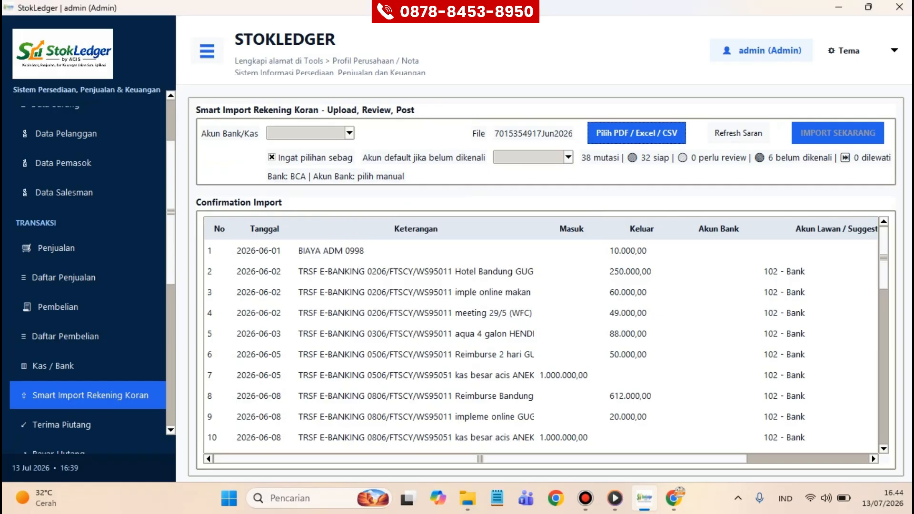
click(416, 272)
scroll(416, 271, down, 2)
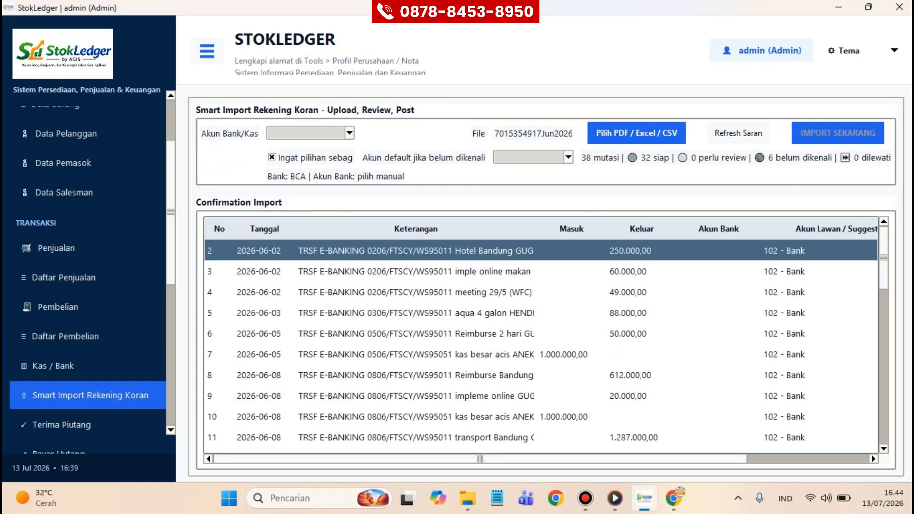
double_click(416, 272)
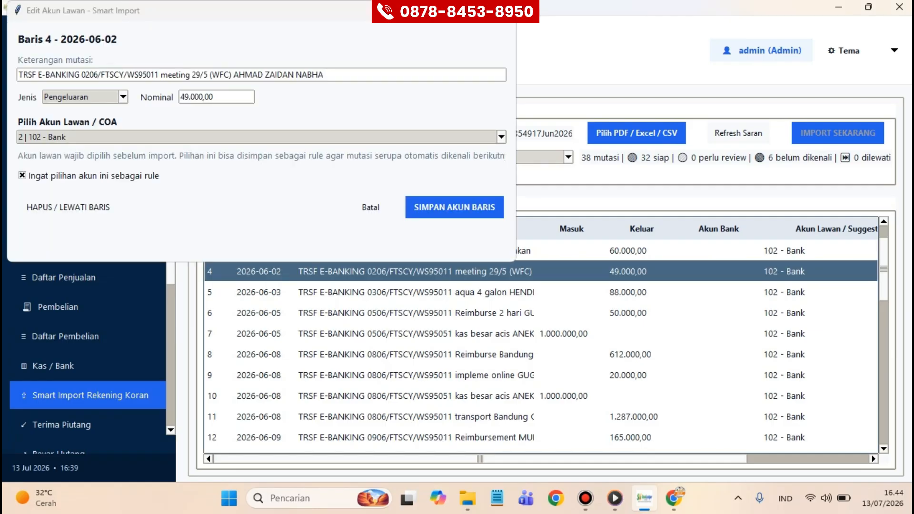
click(415, 137)
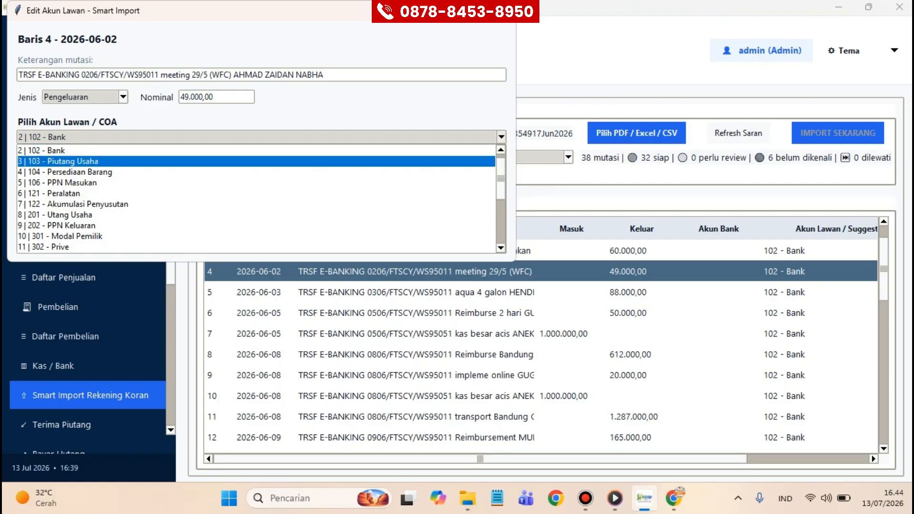
scroll(416, 162, down, 3)
click(257, 204)
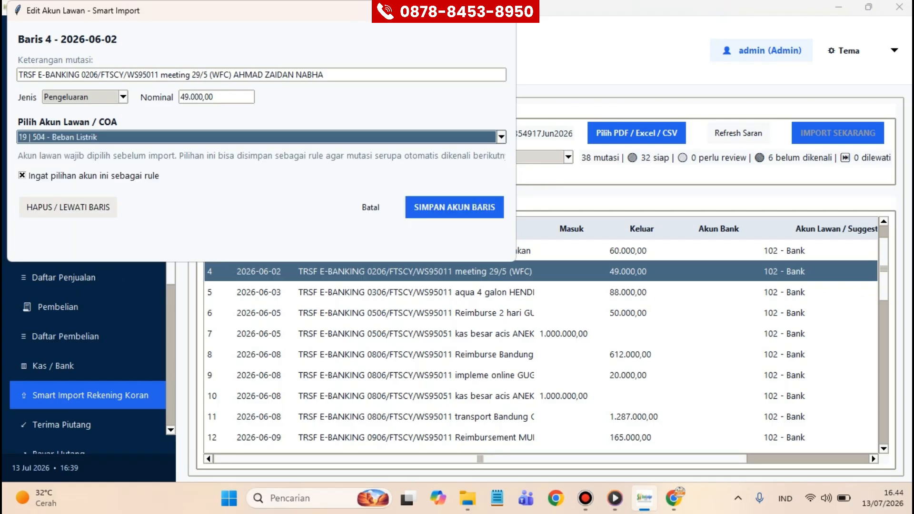
click(454, 208)
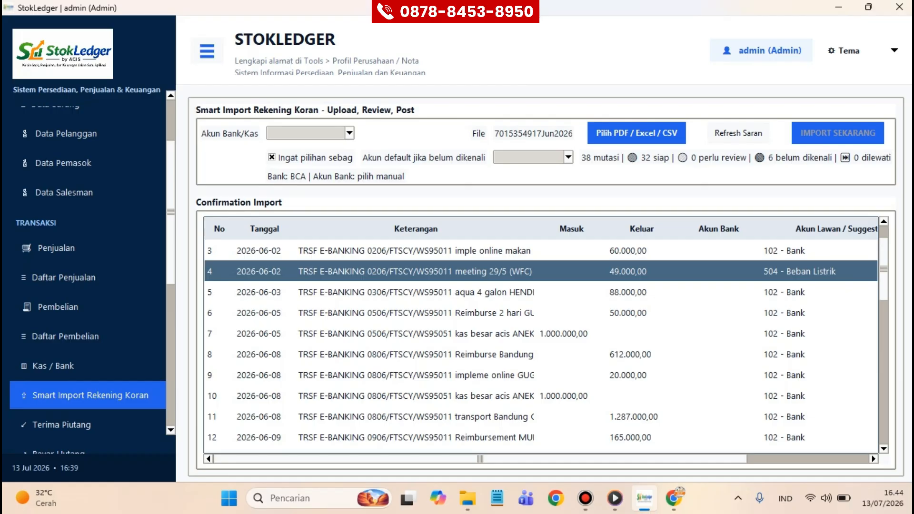
scroll(89, 280, down, 3)
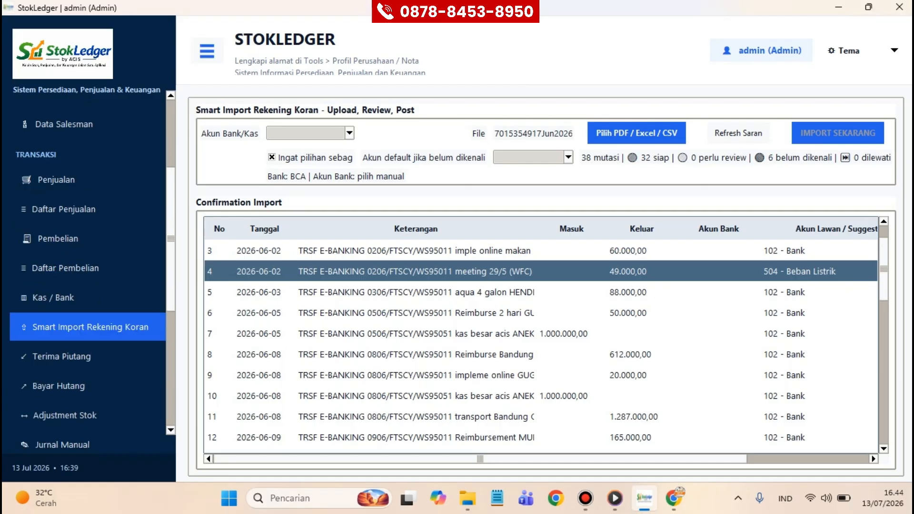
scroll(88, 280, down, 3)
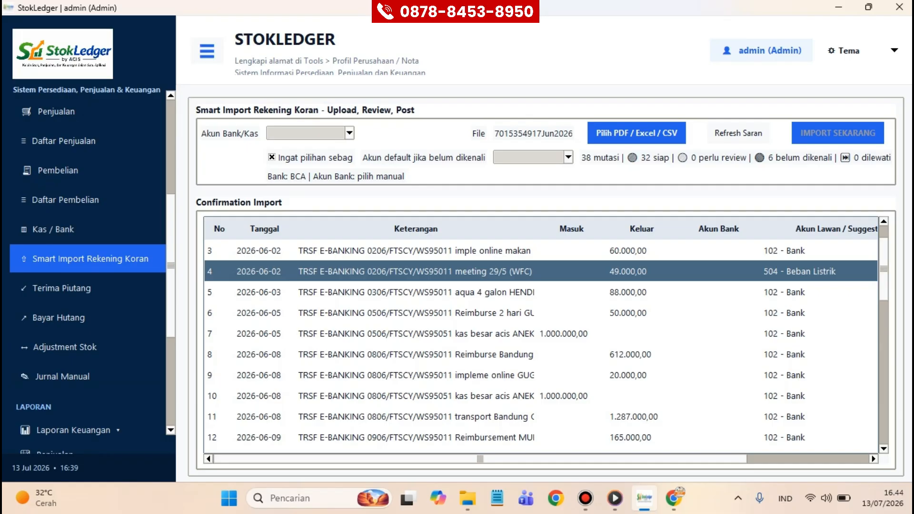
Step: Open Jurnal Manual and view existing journals BKK/26/06/001 and BKM/26/06/001
click(63, 377)
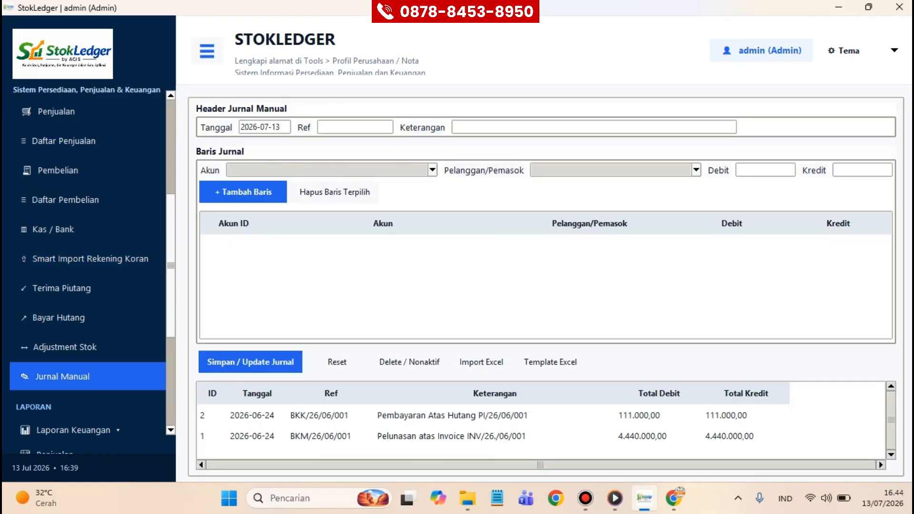
click(452, 416)
click(452, 437)
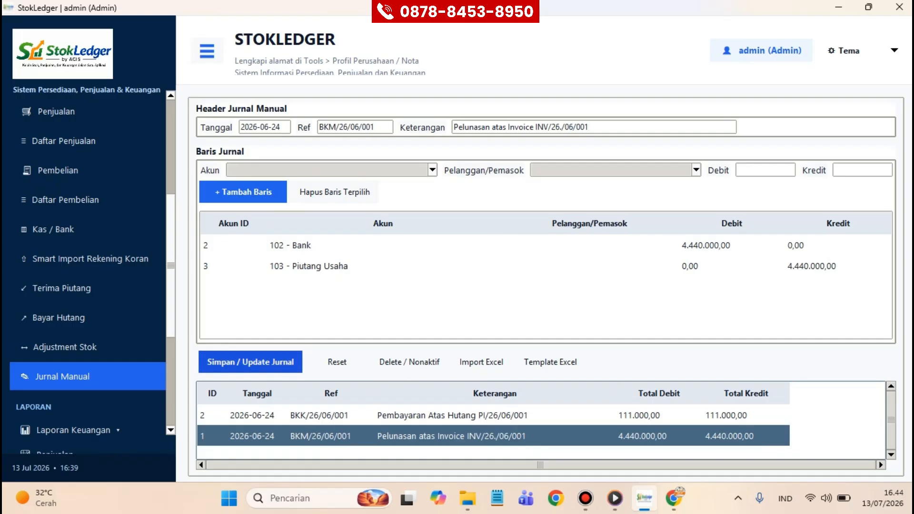
Step: Reset the form and enter Ref JV/26/07/001 with description PENGISISAN PETY CASH
click(338, 362)
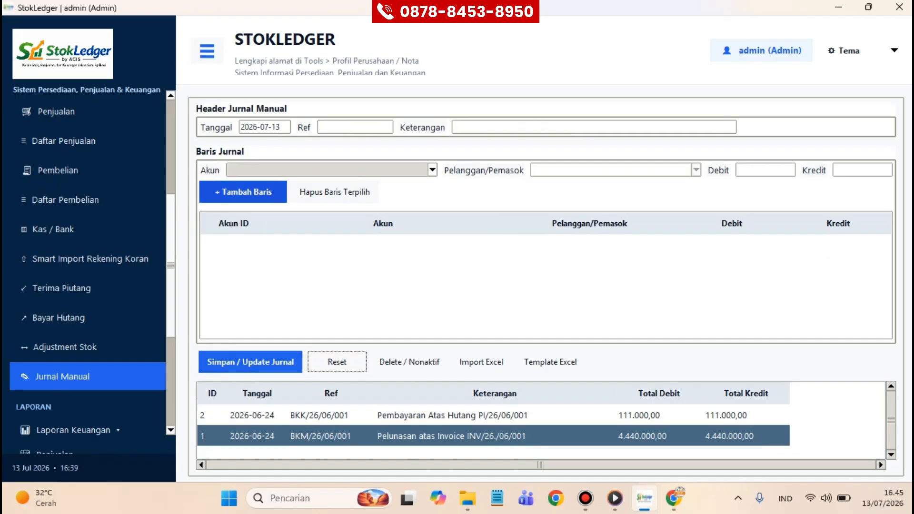
click(355, 127)
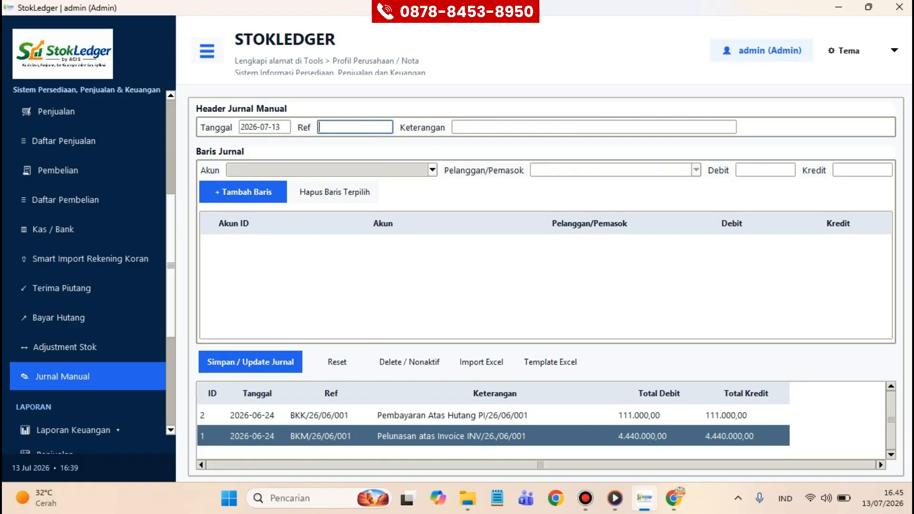
text(JV/26/07/001)
key(Tab)
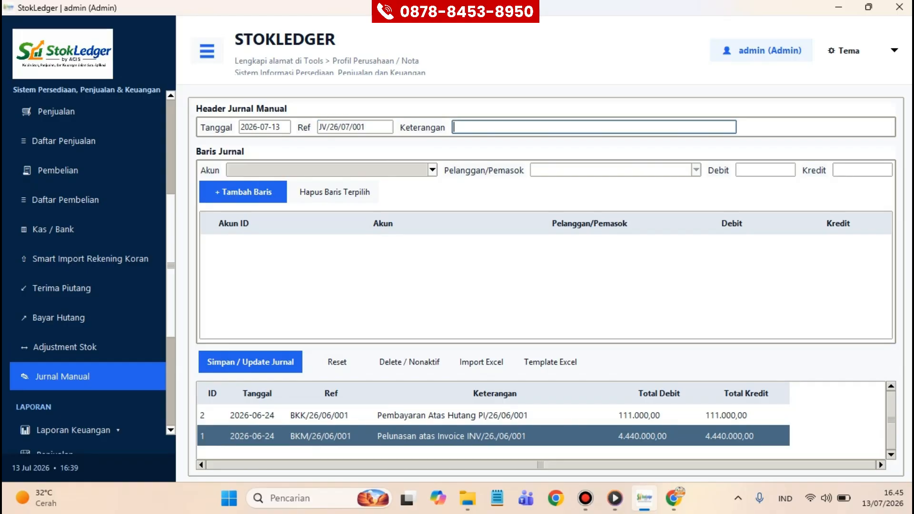
text(PENGISISAN PETY CASH)
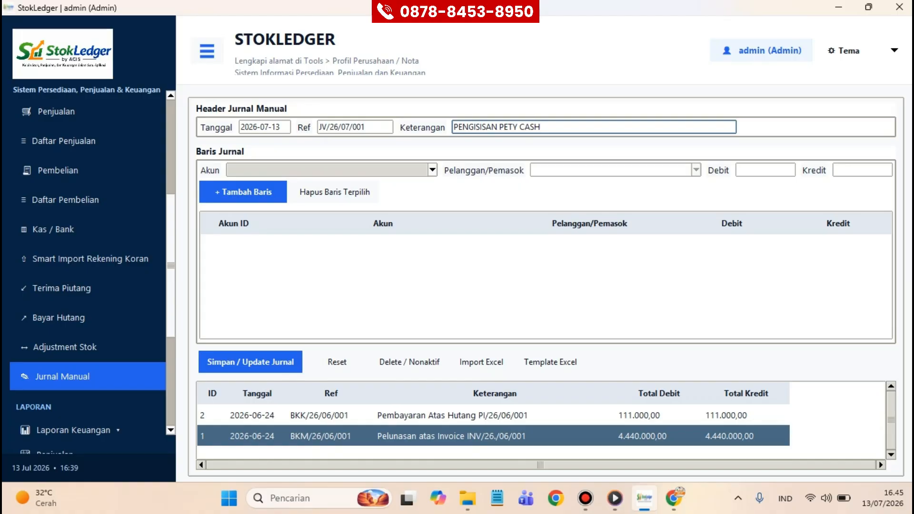
text(T)
Step: Add a journal line debiting 101 - Kas 1.000.000,00
click(432, 170)
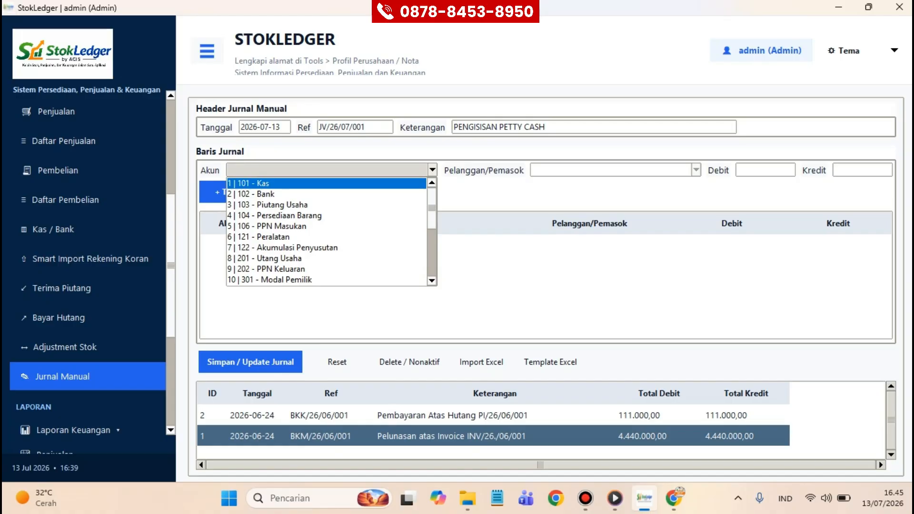
click(324, 194)
click(433, 170)
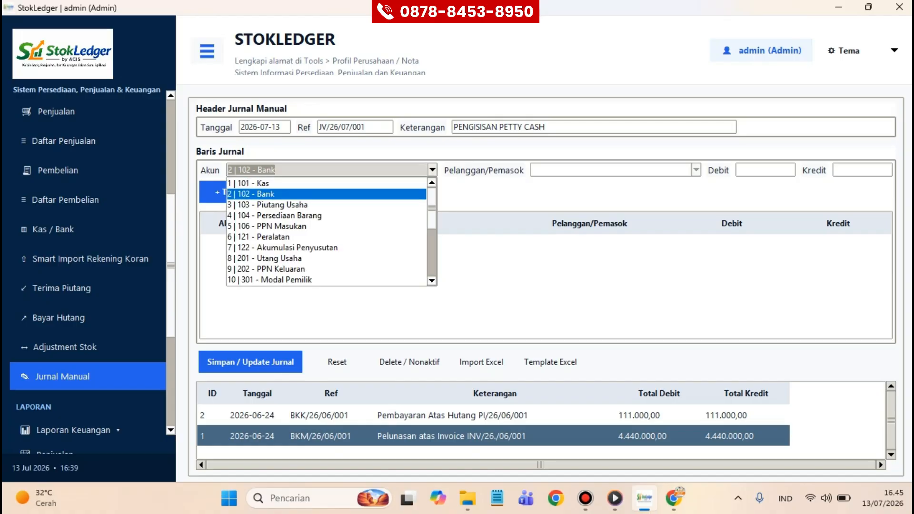
click(324, 185)
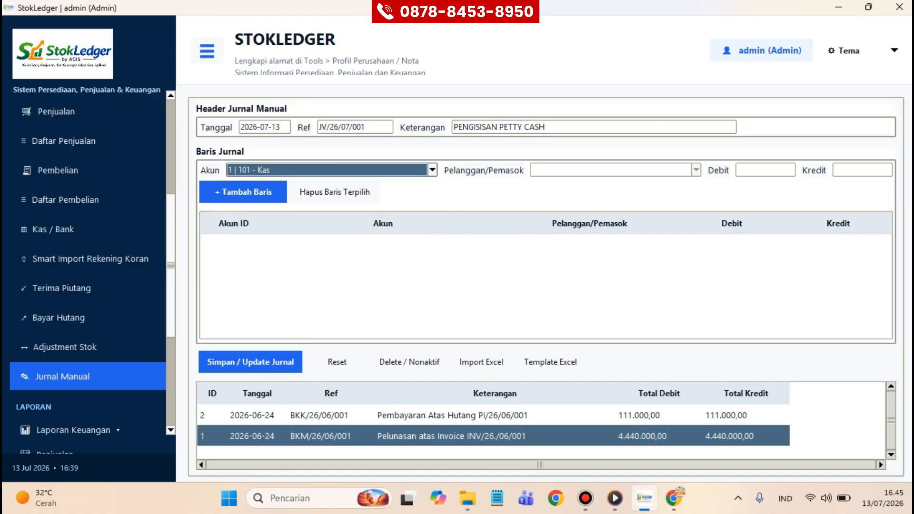
click(766, 170)
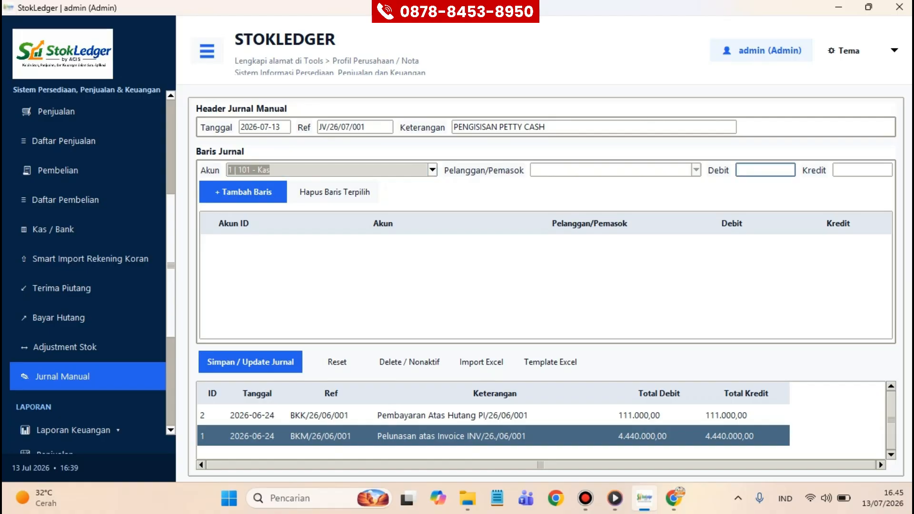
text(10000)
text(00)
click(243, 192)
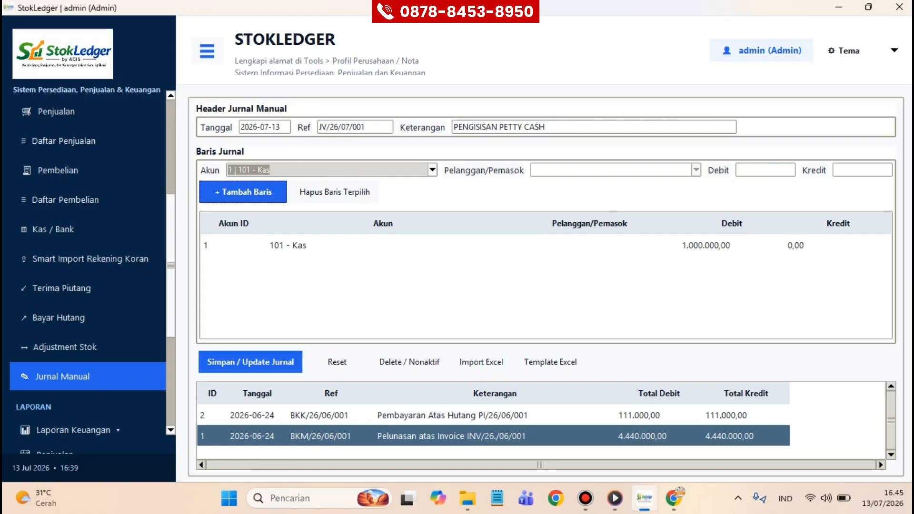
Step: Add a 102 - Bank credit line of 1.000.000,00 and save the journal
click(432, 170)
key(Down)
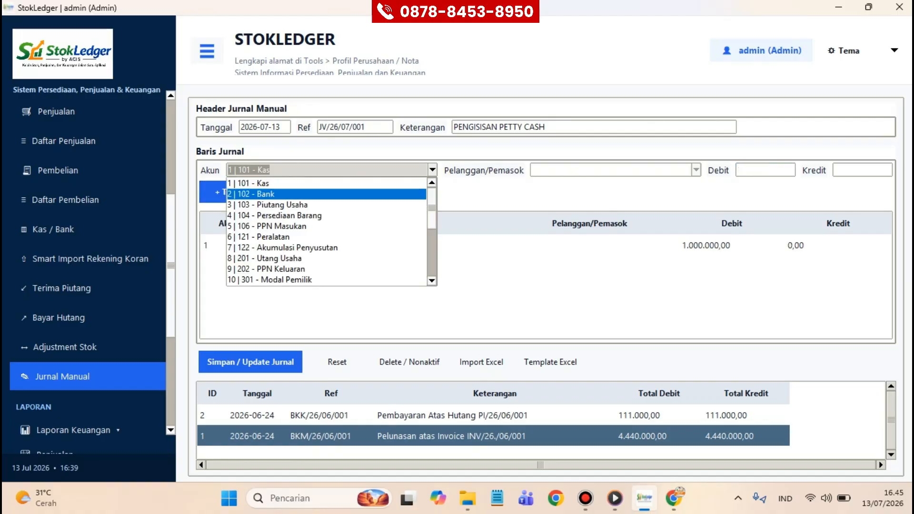
key(Return)
click(862, 170)
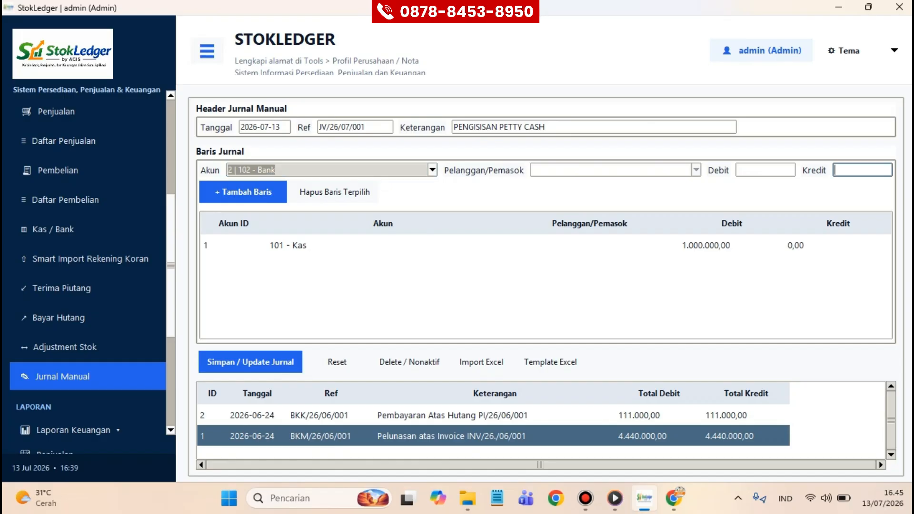
text(1000000)
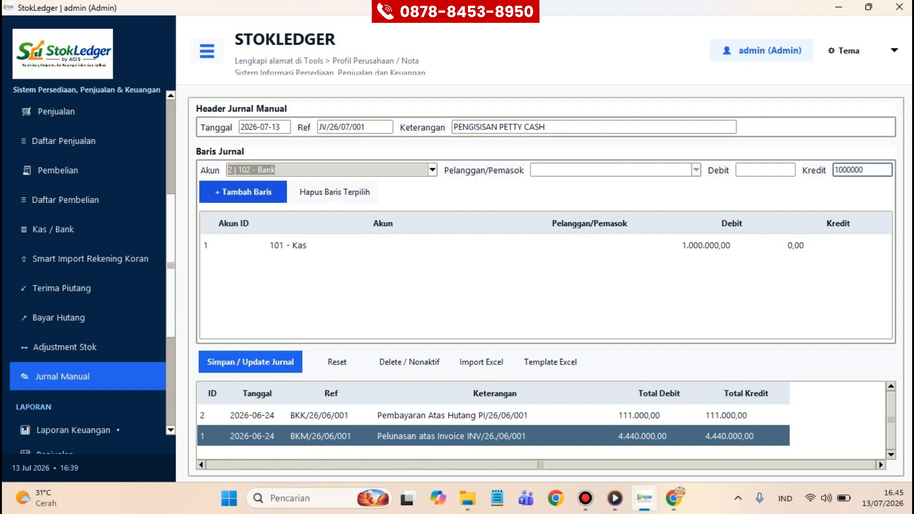
click(244, 192)
click(250, 362)
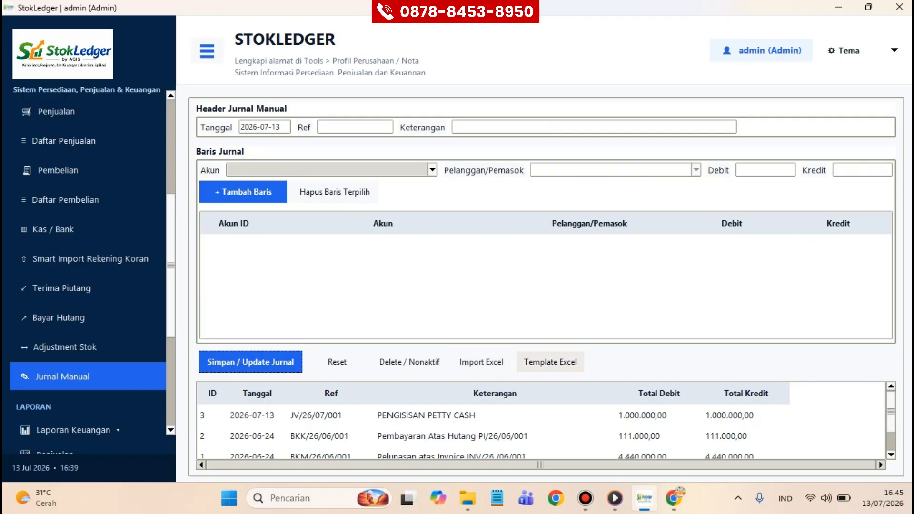
Step: Start the Excel journal-line import, then cancel it
click(481, 362)
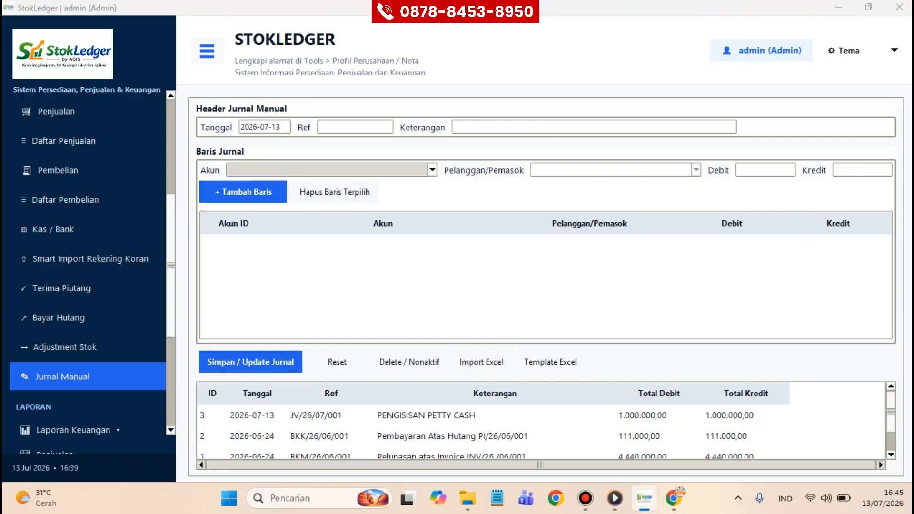
click(413, 311)
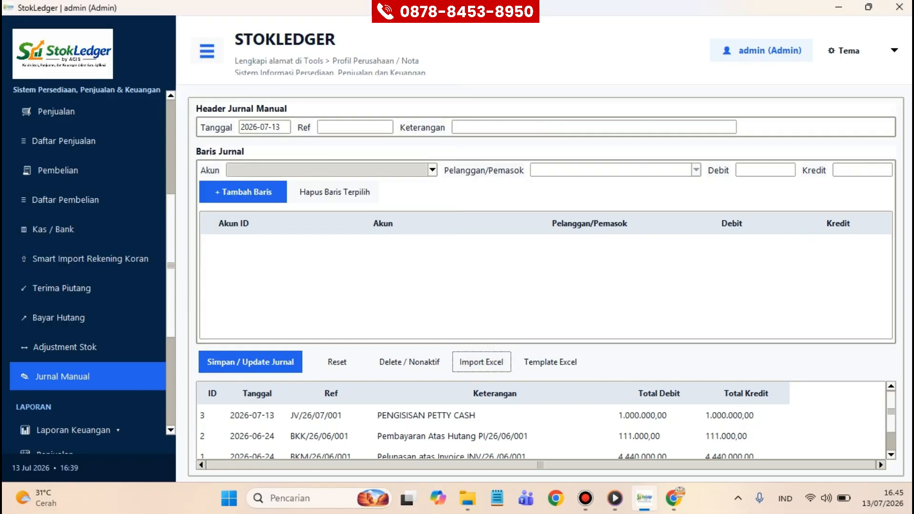
scroll(88, 280, down, 3)
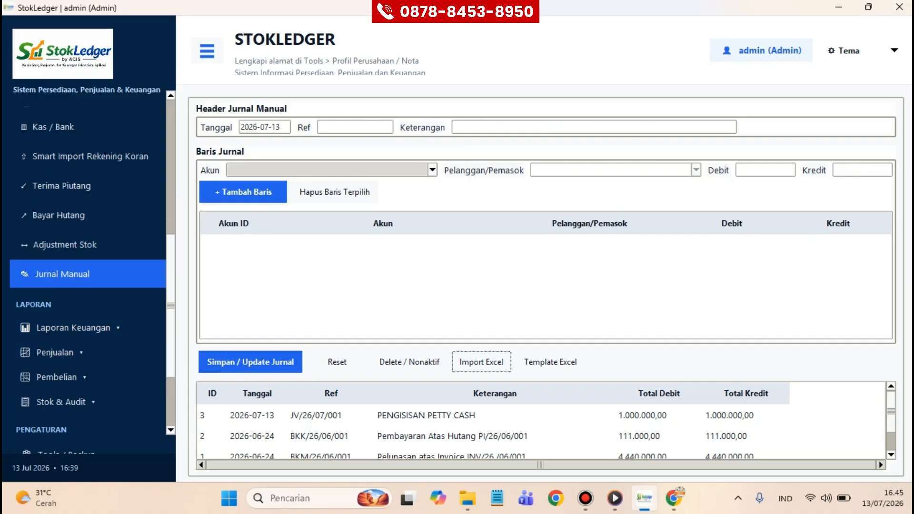
Step: Go to Adjustment Stok and check the Jenis options, keeping Kurang selected
click(88, 245)
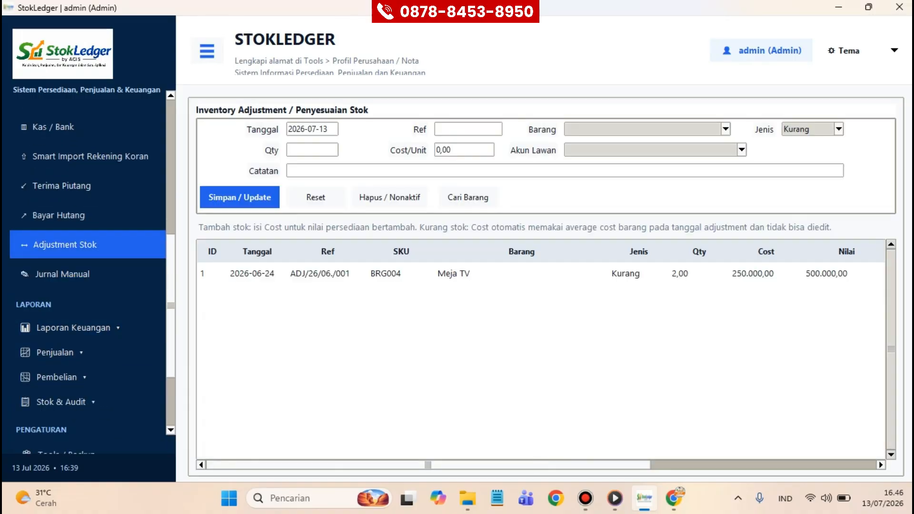
click(839, 129)
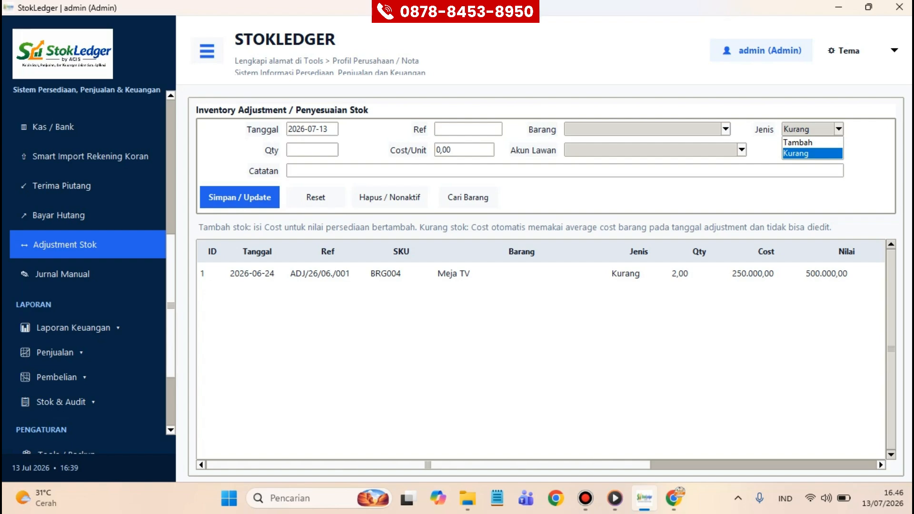
key(Return)
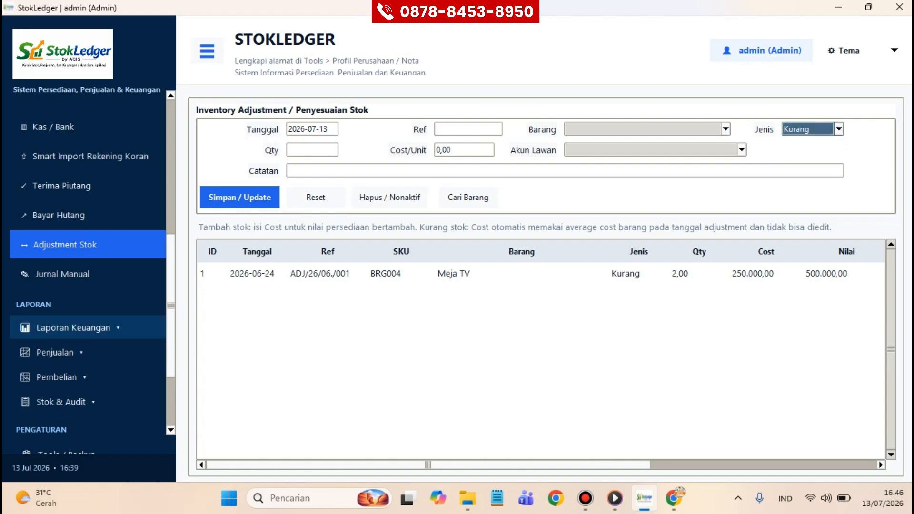
Step: Open the Buku Besar report, then display the Neraca Saldo trial balance
click(73, 327)
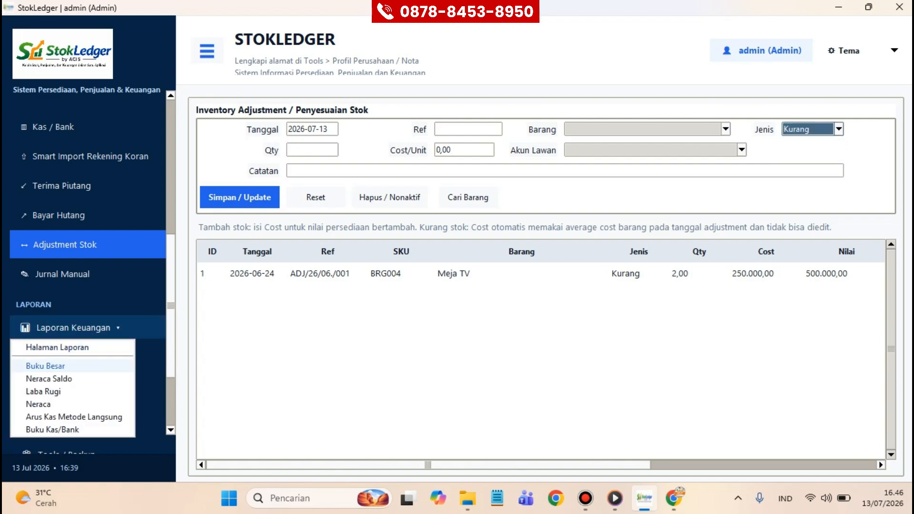
click(45, 366)
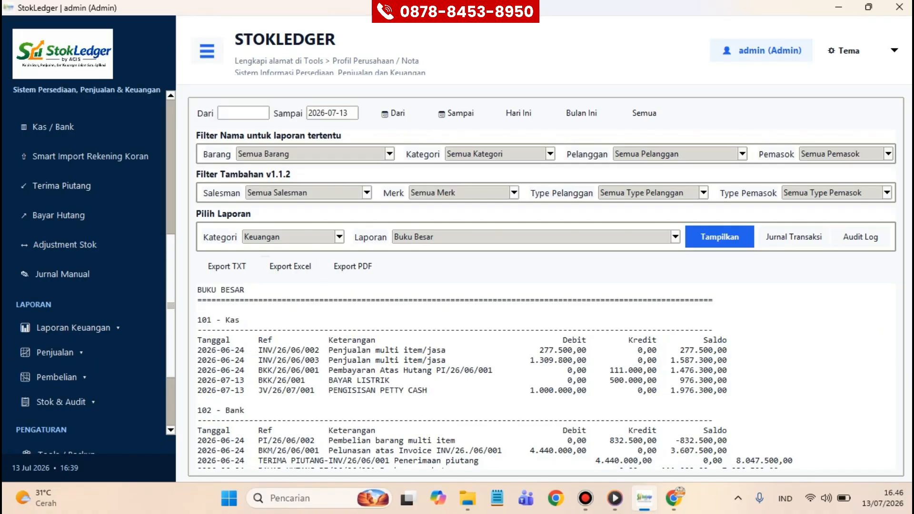
click(676, 237)
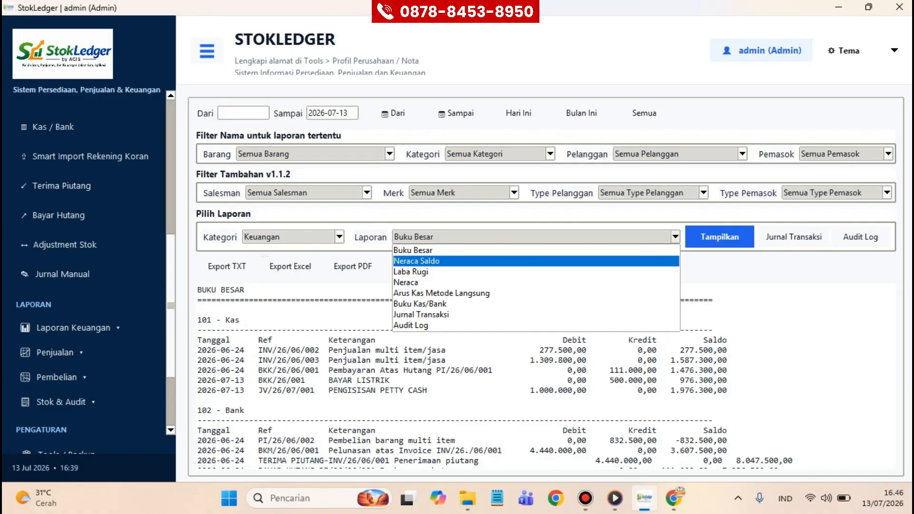
click(417, 261)
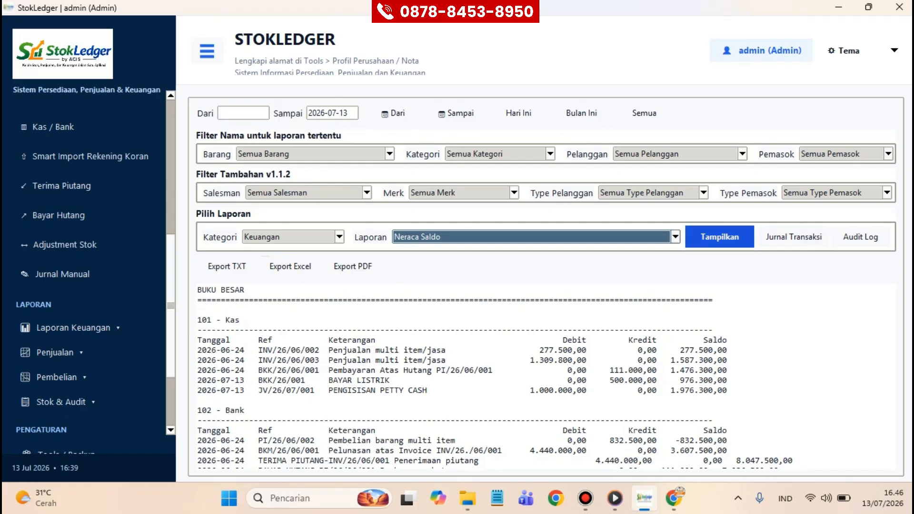
click(720, 236)
scroll(395, 376, down, 4)
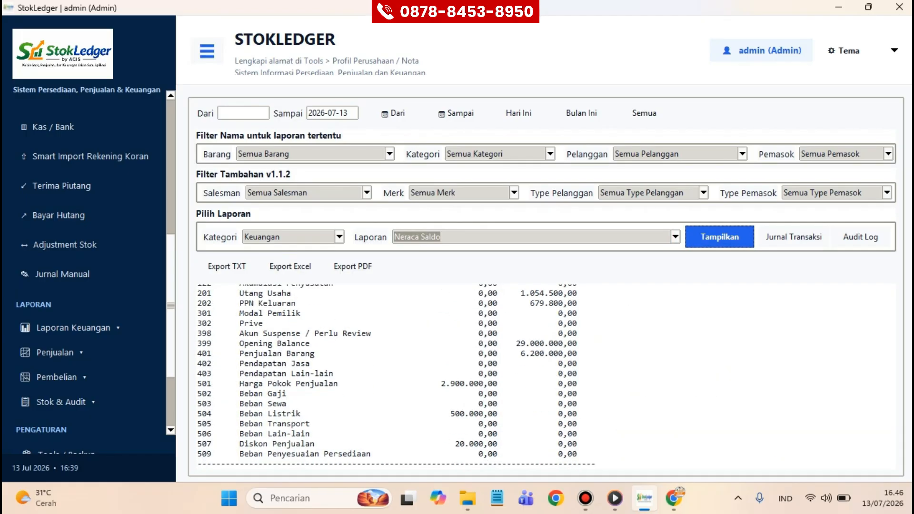
scroll(396, 376, up, 4)
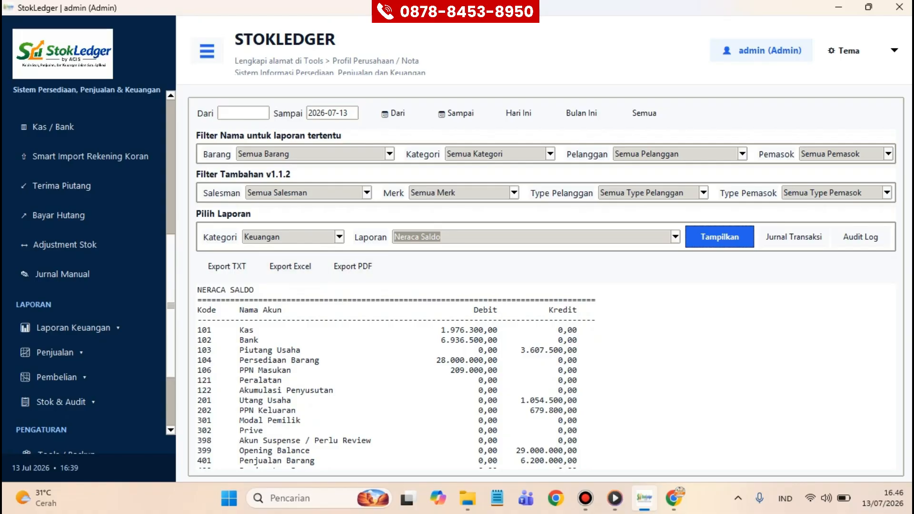
Step: Display the Laba Rugi report, then the Neraca balance sheet
click(676, 237)
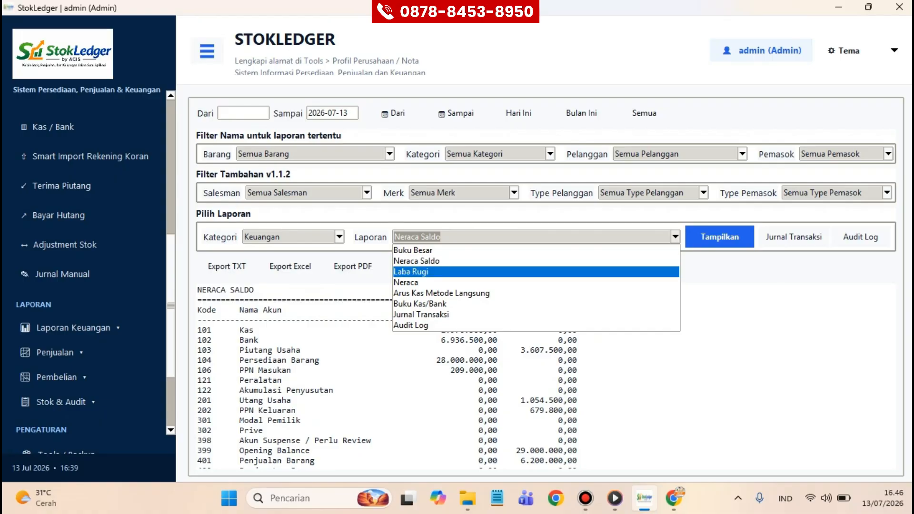
click(411, 271)
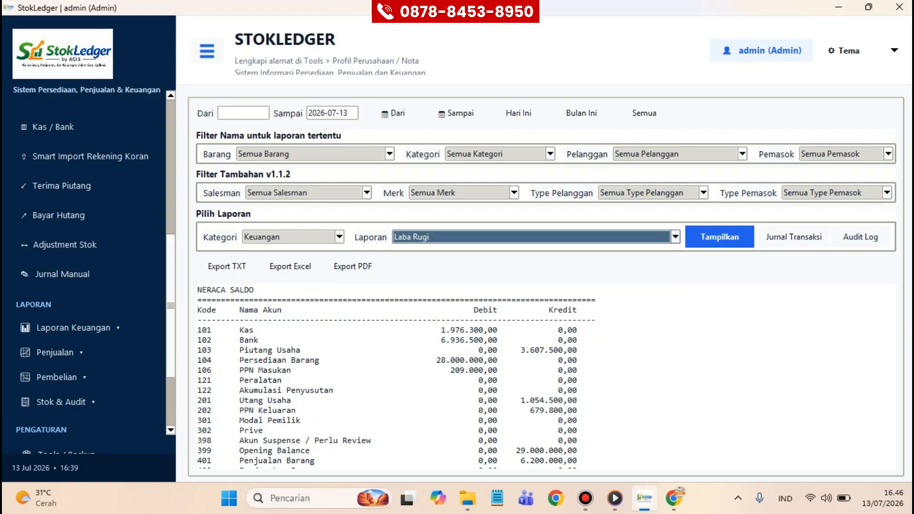
click(720, 237)
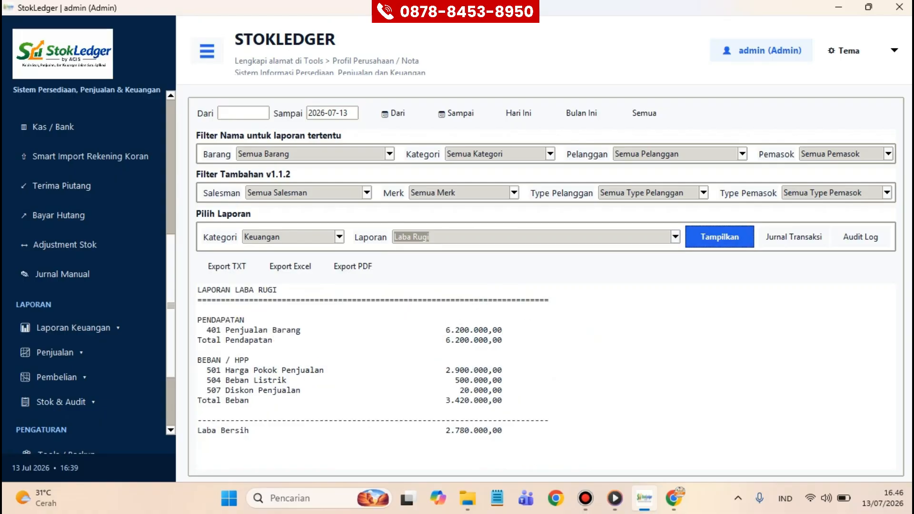
click(676, 237)
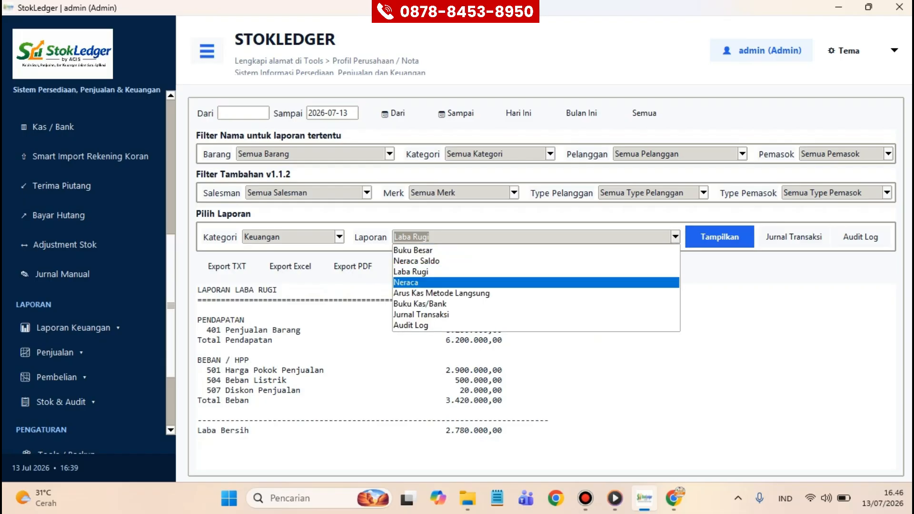
click(406, 282)
click(720, 237)
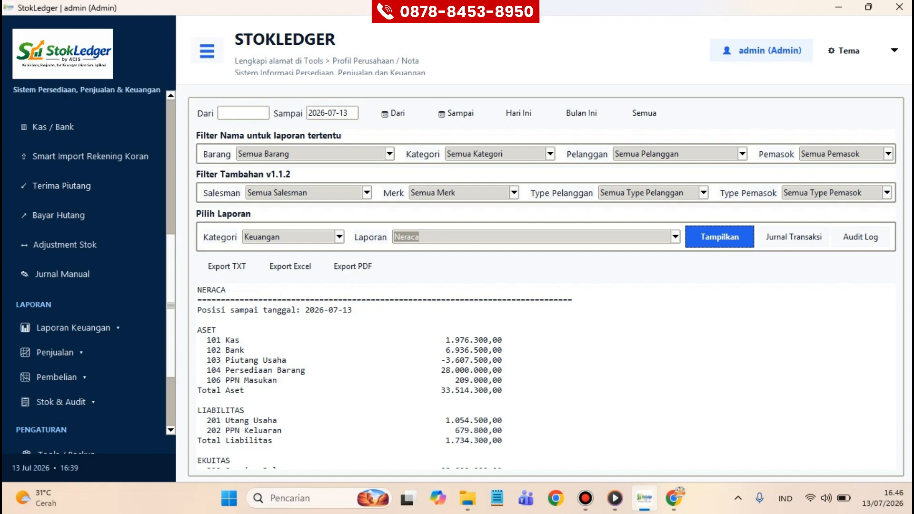
Step: Browse the remaining report types, keep Neraca, and expand the sales reports list
click(676, 237)
key(Down)
key(Down)
key(Down)
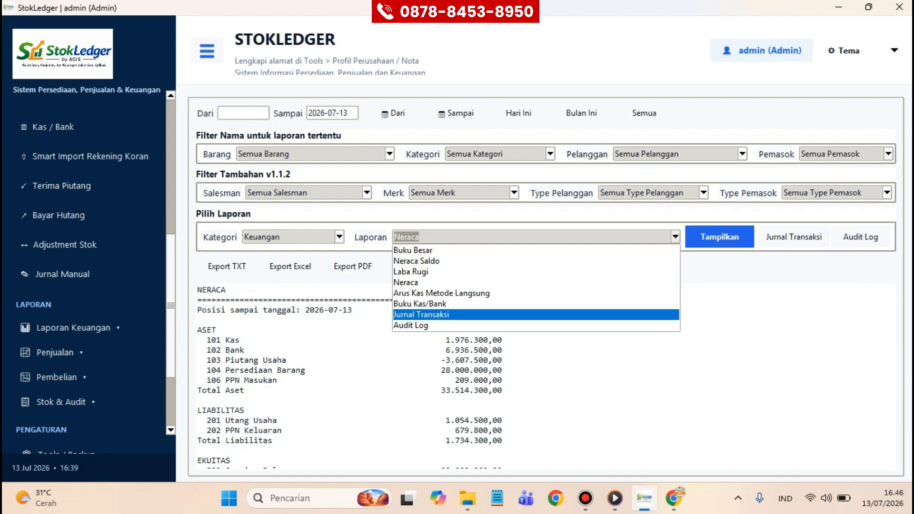
key(Up)
key(Down)
key(Down)
key(Up)
key(Up)
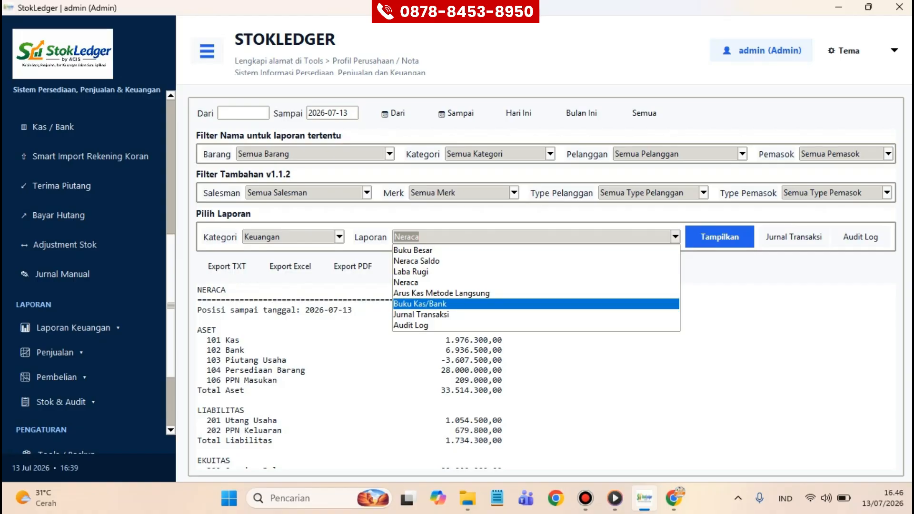
key(Up)
key(Up)
key(Up)
key(Up)
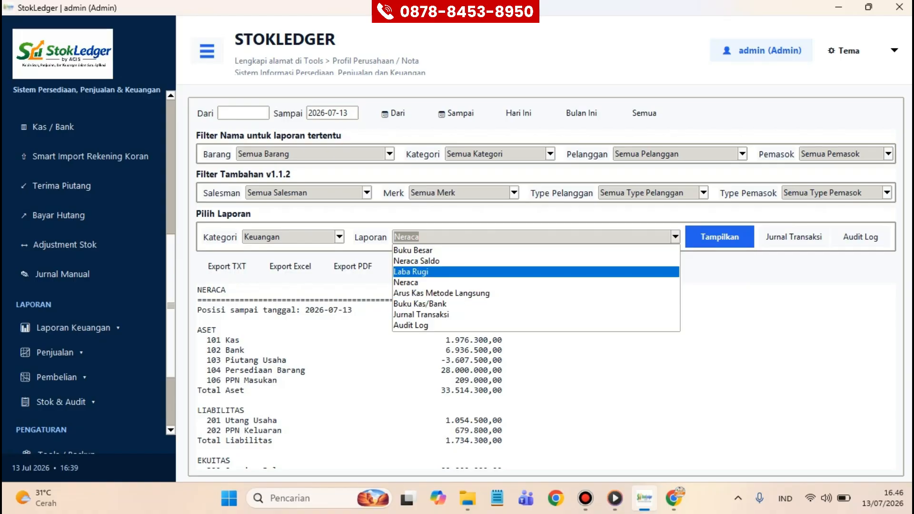
key(Up)
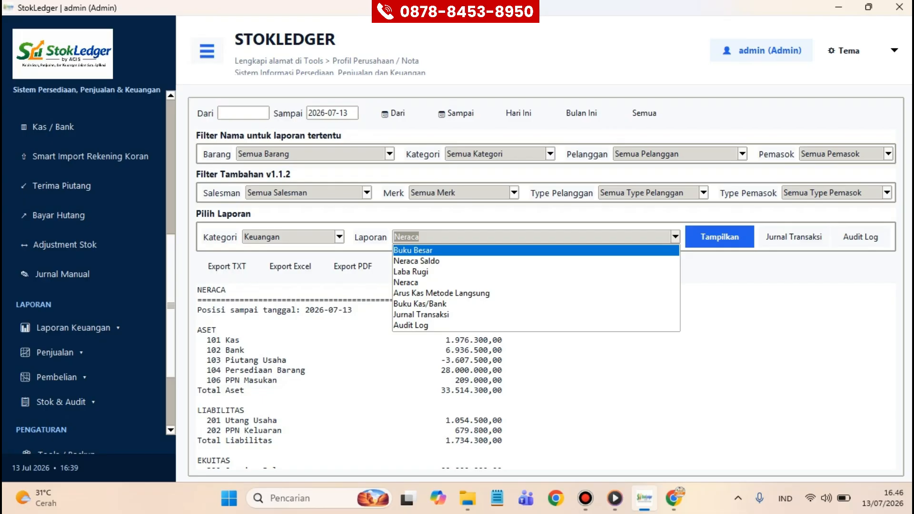
key(Escape)
click(87, 353)
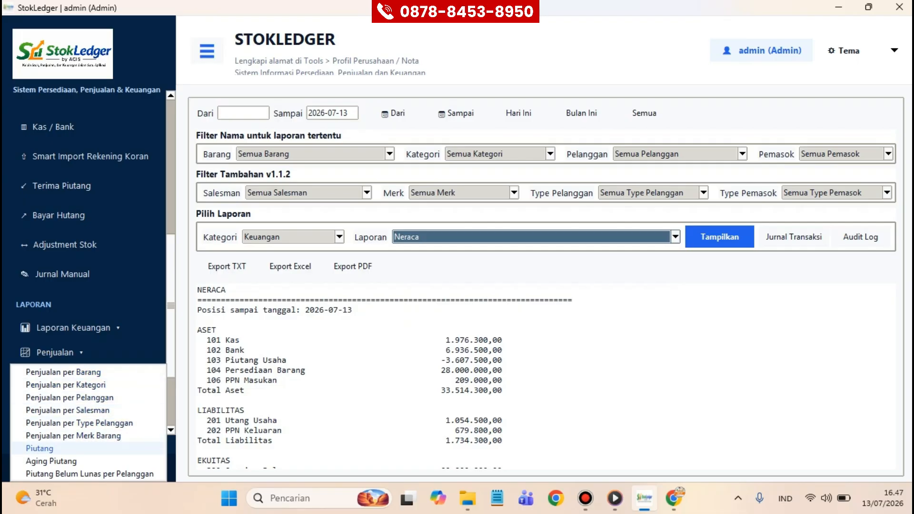
Step: Switch the report category to Piutang & Hutang
click(39, 449)
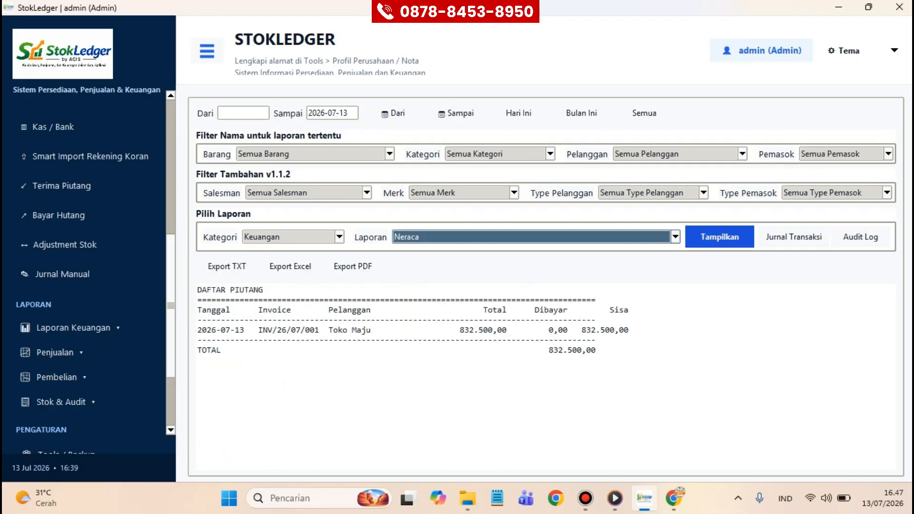
click(720, 238)
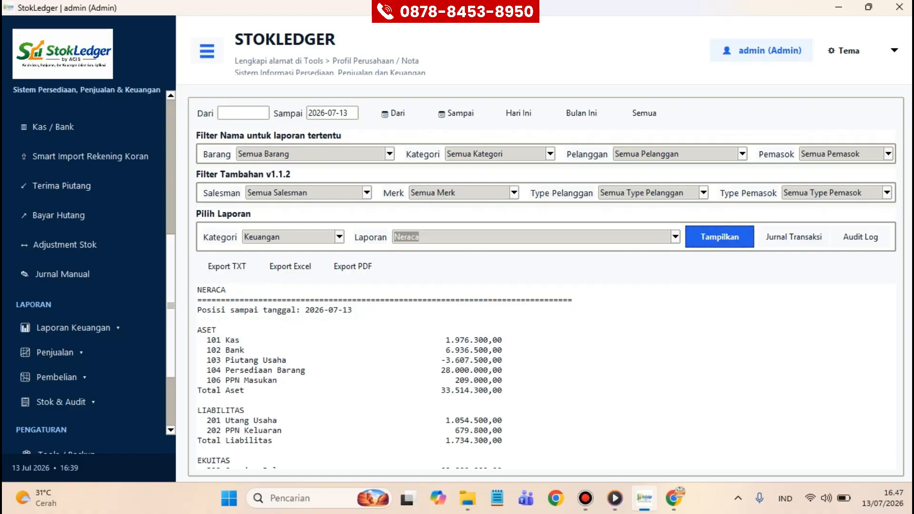
click(340, 238)
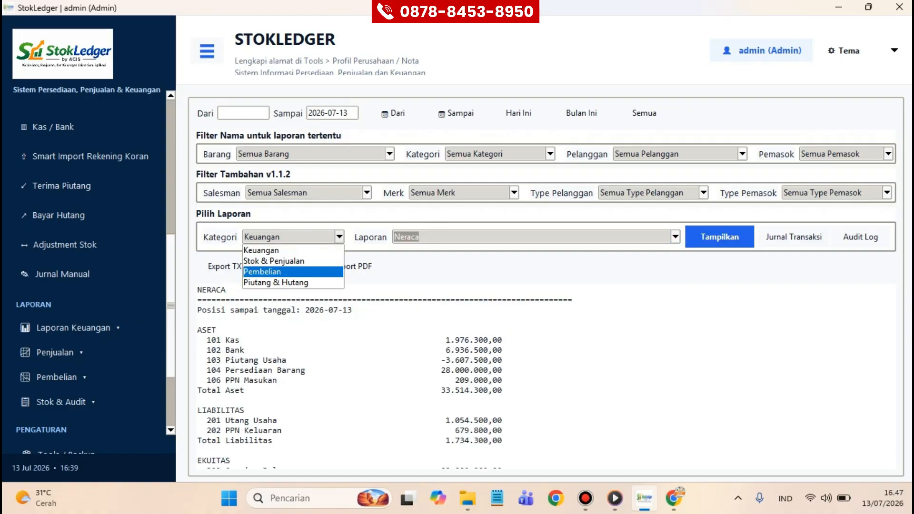
key(Return)
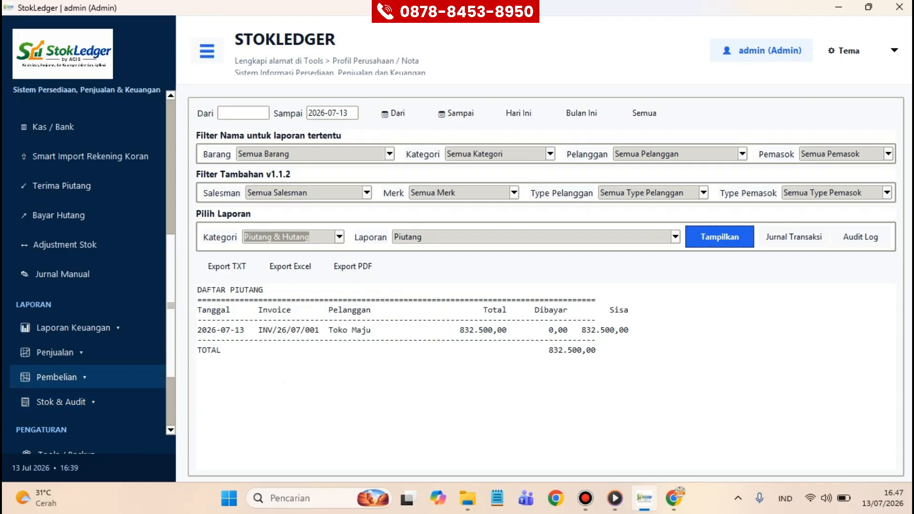
Step: Display the Laporan Hutang payables report from the Pembelian menu
click(57, 377)
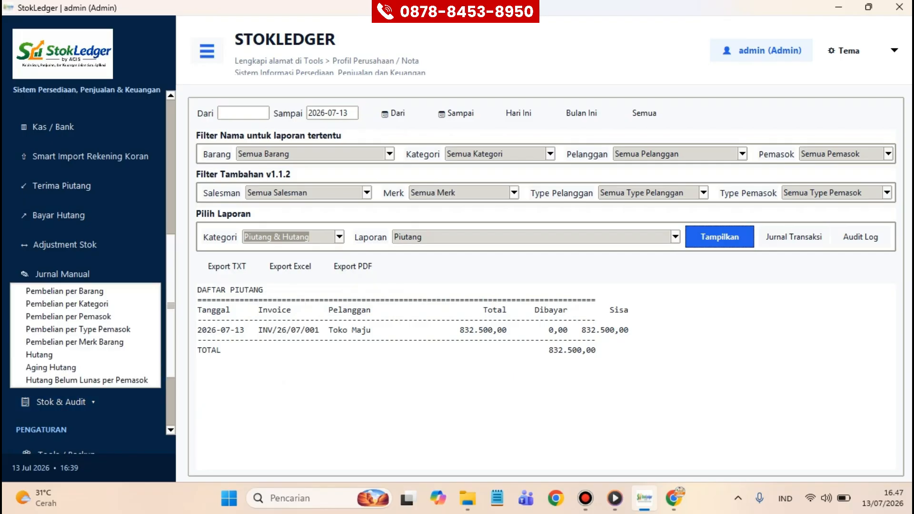
click(39, 355)
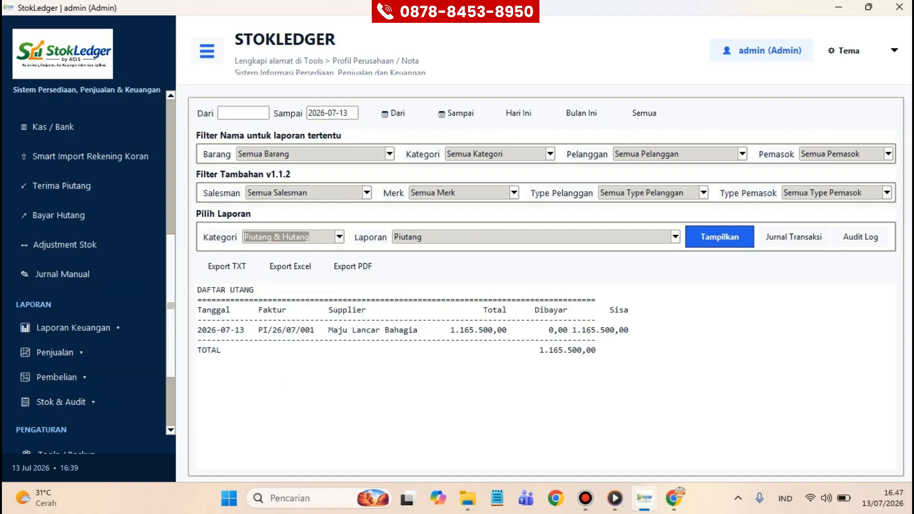
click(676, 237)
click(524, 272)
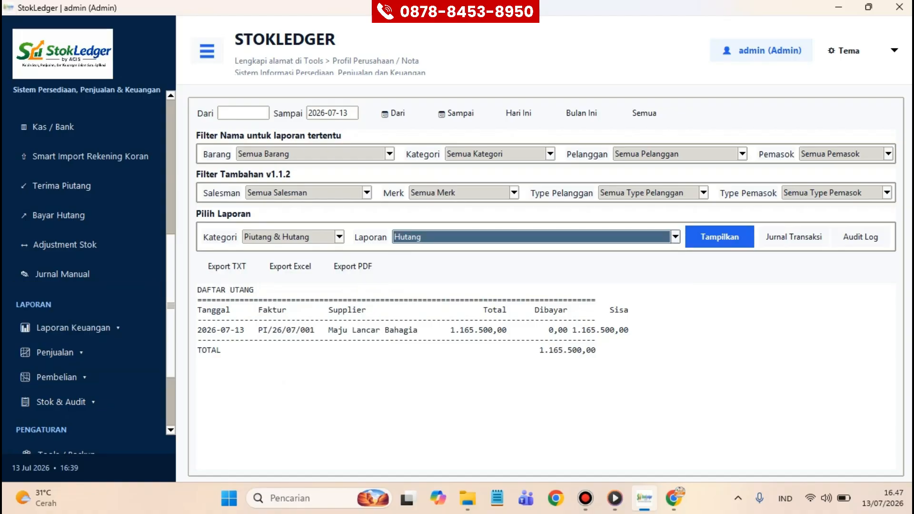
click(720, 237)
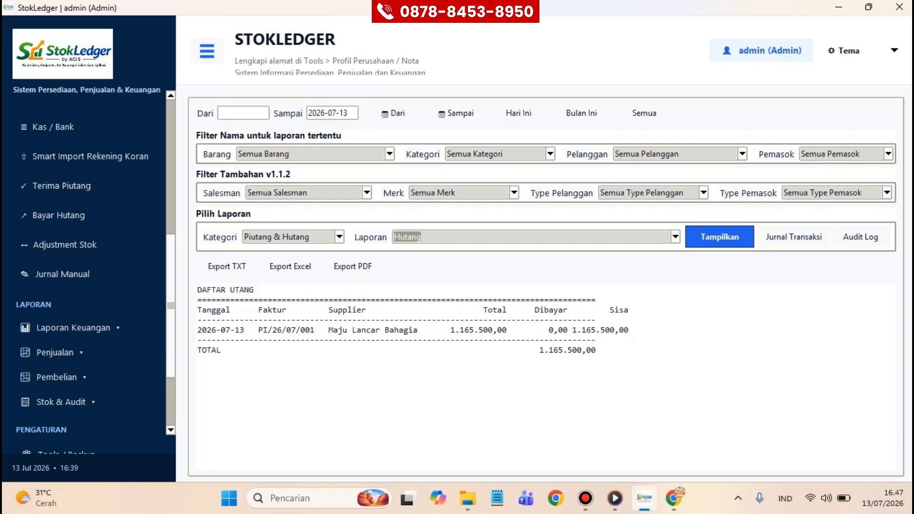
scroll(88, 377, down, 3)
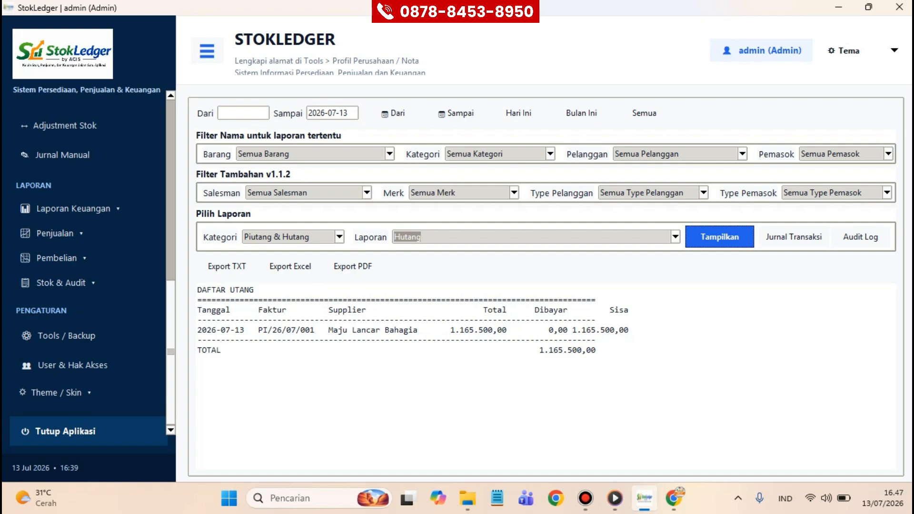
Step: Start the Owner Mobile LAN service on port 8765 and open its phone address in Chrome
click(66, 336)
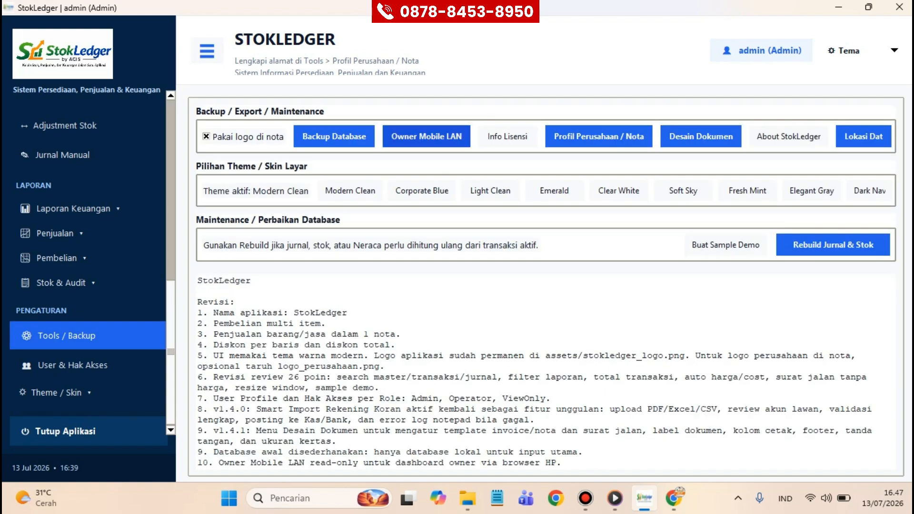
click(427, 137)
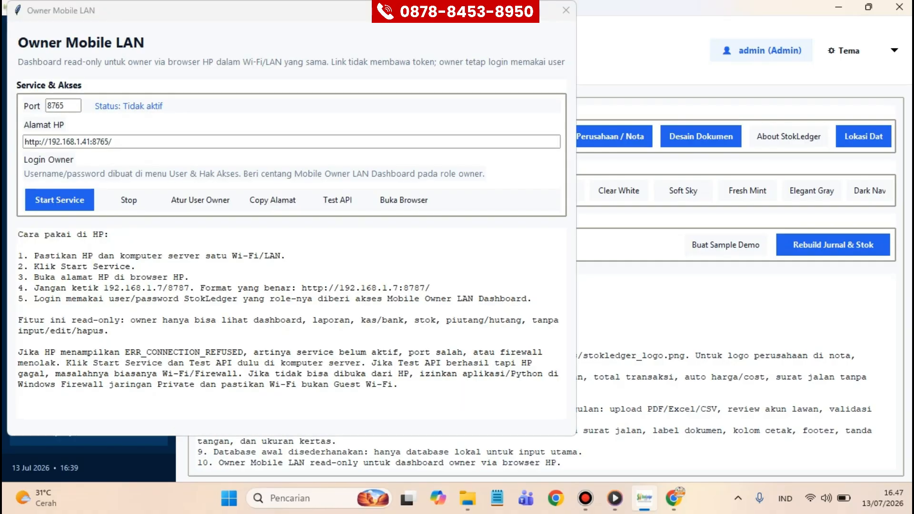
click(60, 200)
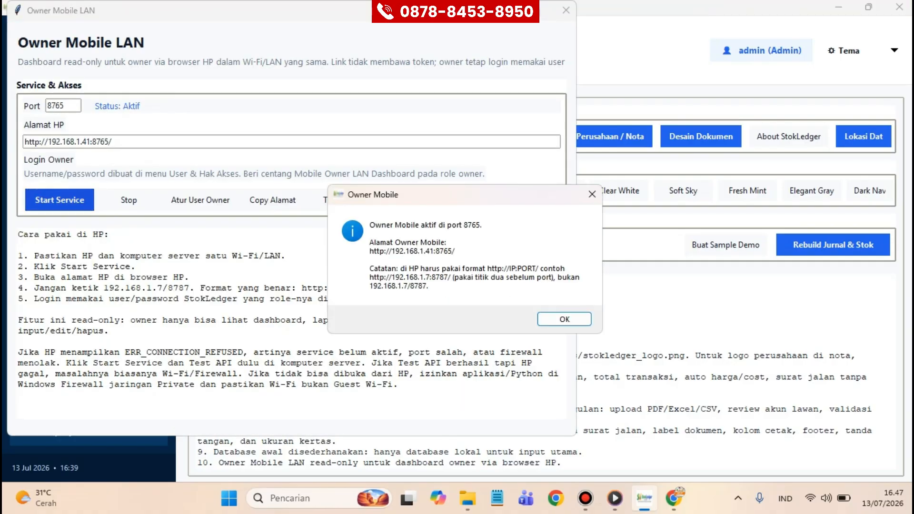
key(Return)
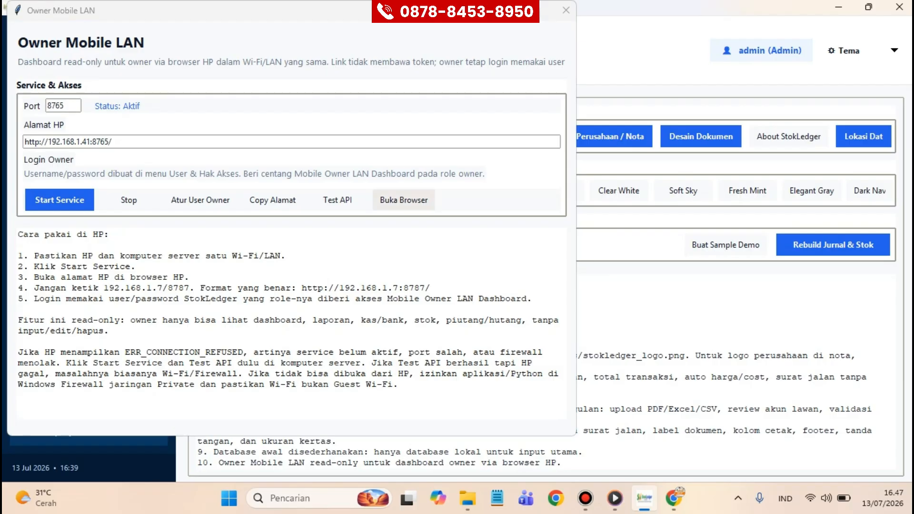
drag(115, 142, 24, 142)
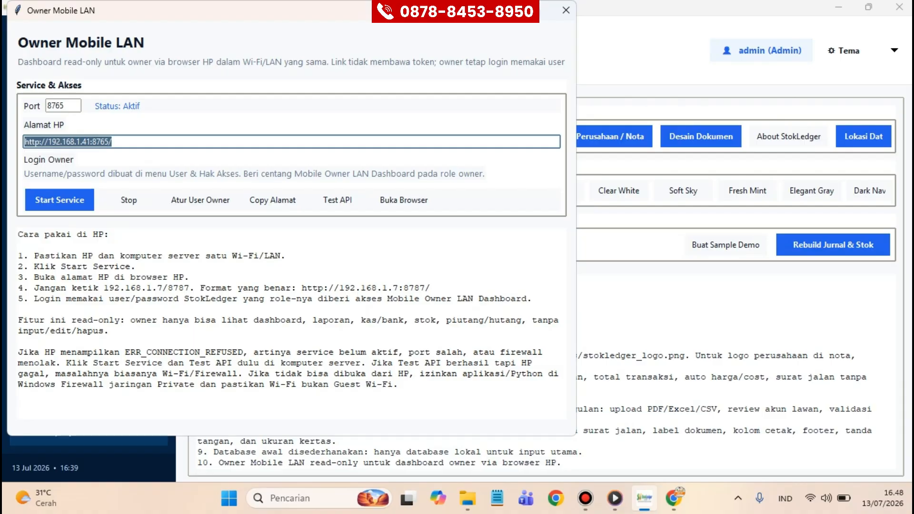
click(404, 200)
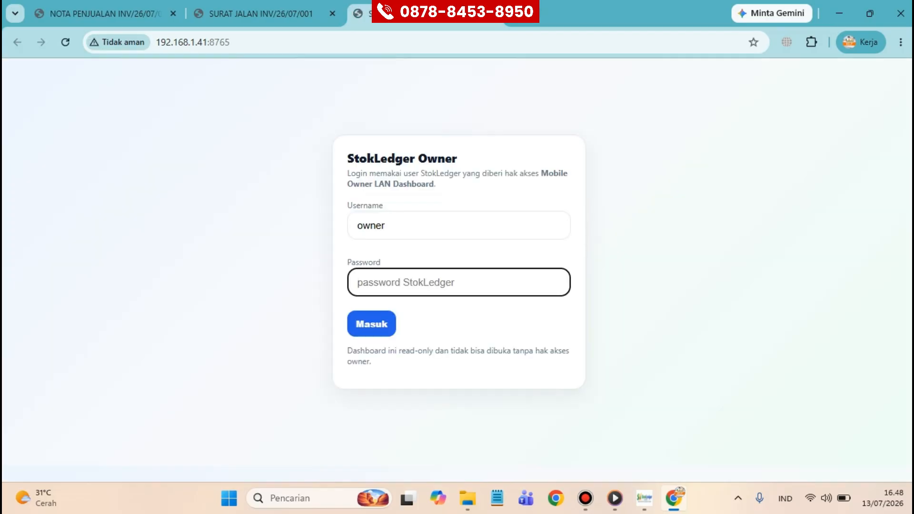
Step: Log in to StokLedger Owner with the username and password, dismissing the warning and save-password prompt
key(shift+Tab)
text(ADMIN)
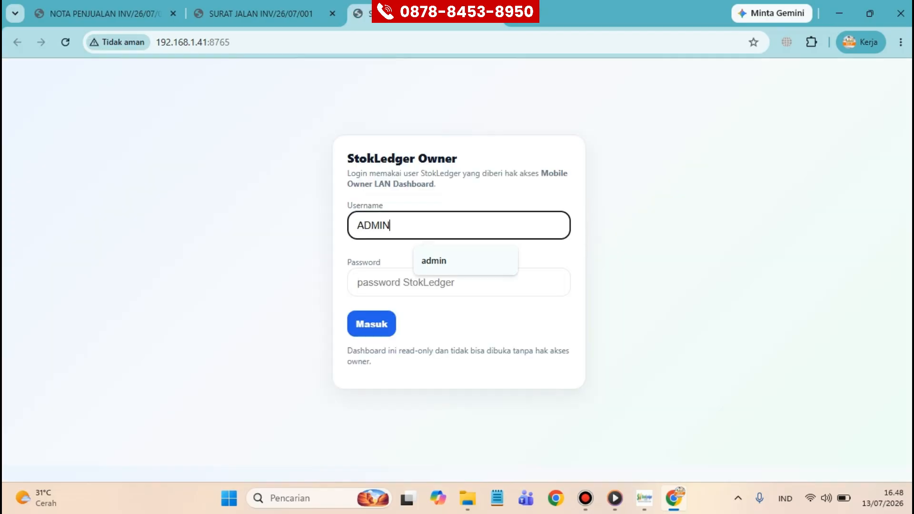
key(BackSpace)
key(BackSpace)
key(BackSpace)
key(BackSpace)
key(BackSpace)
text(admin)
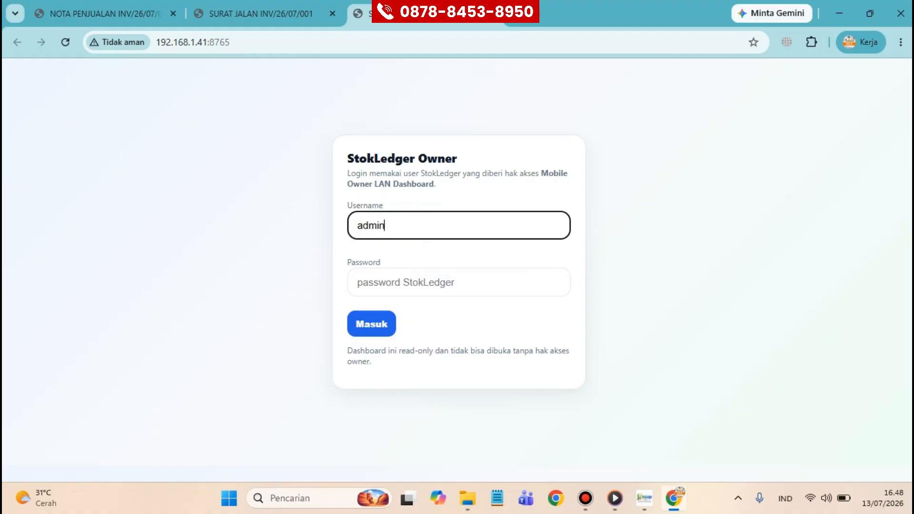
key(Tab)
text(admin)
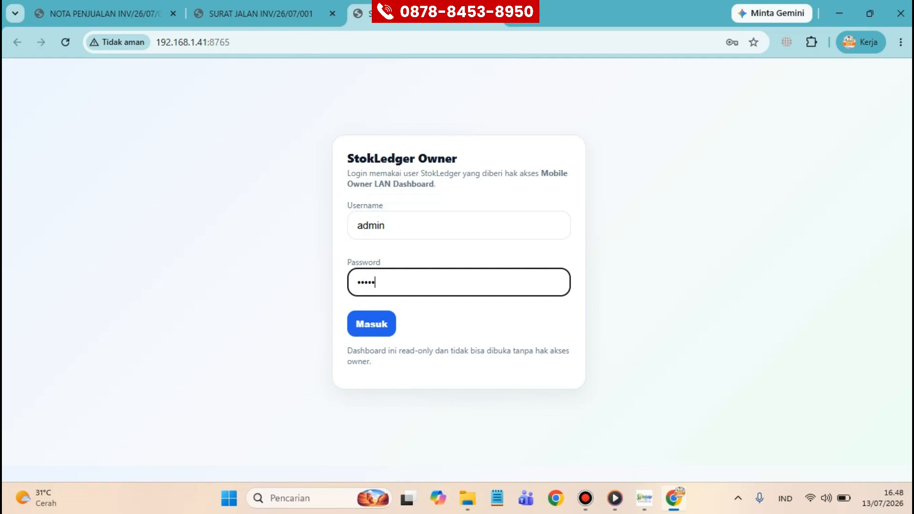
key(Return)
click(372, 318)
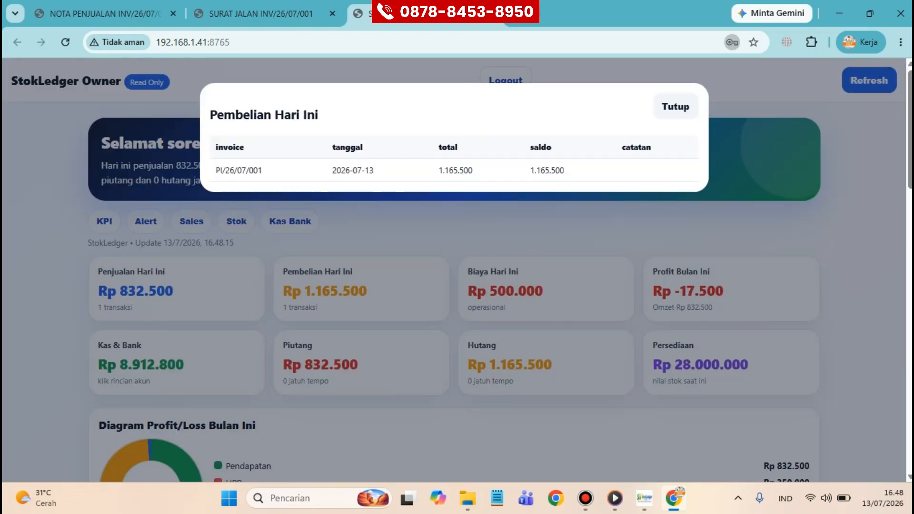
click(574, 245)
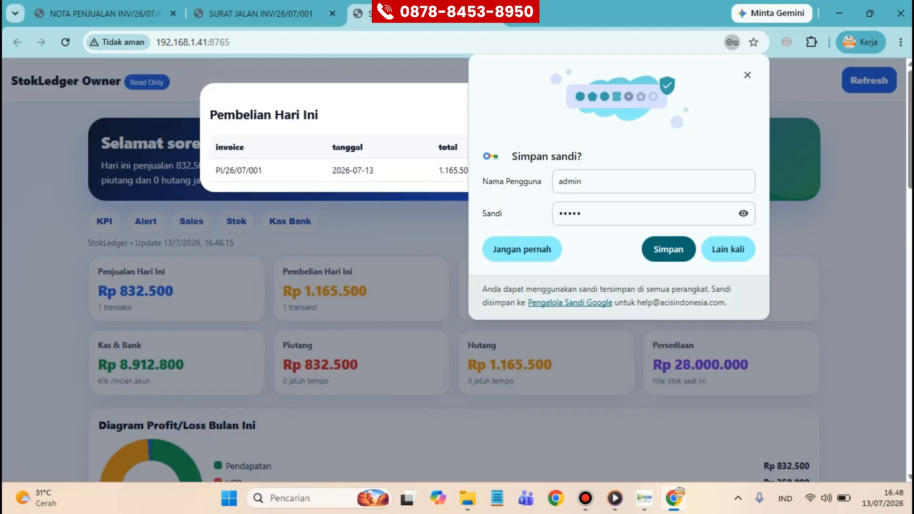
click(668, 249)
Step: Close the Pembelian Hari Ini popup and scroll through the whole owner dashboard
scroll(455, 292, down, 1)
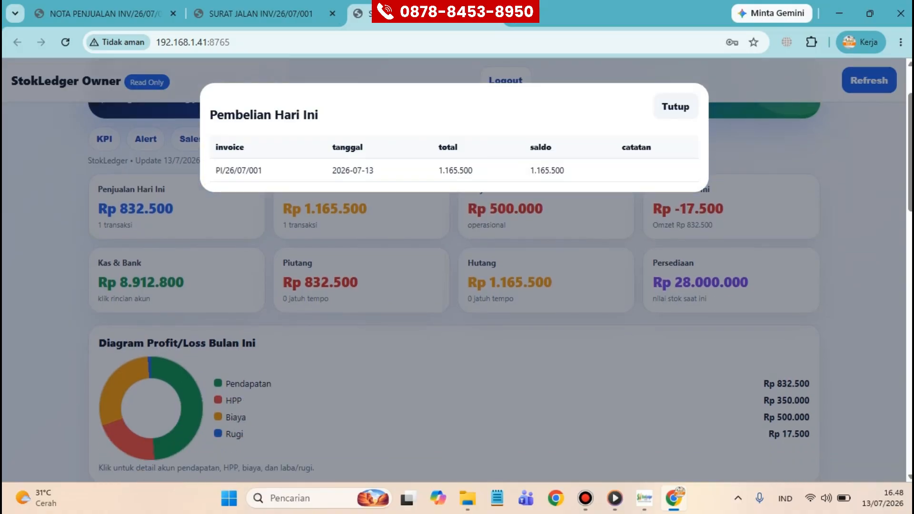
click(676, 107)
scroll(454, 267, up, 1)
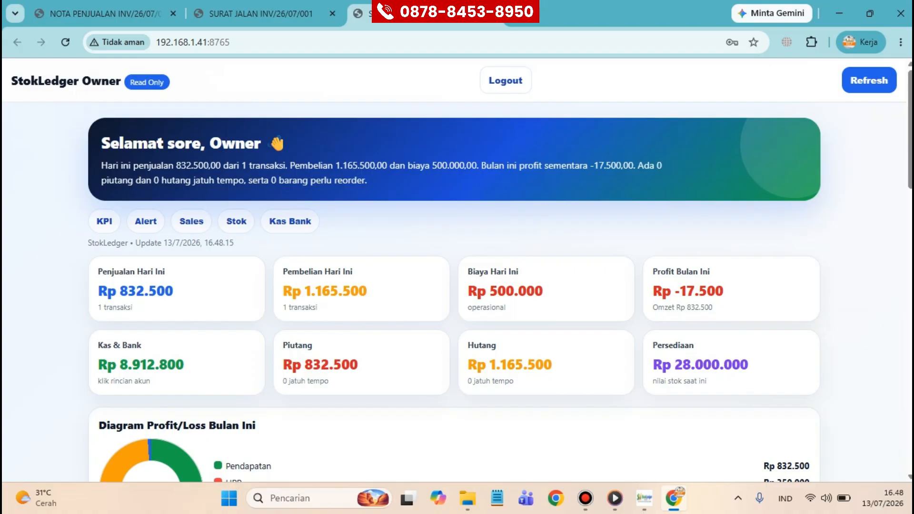
scroll(454, 276, down, 4)
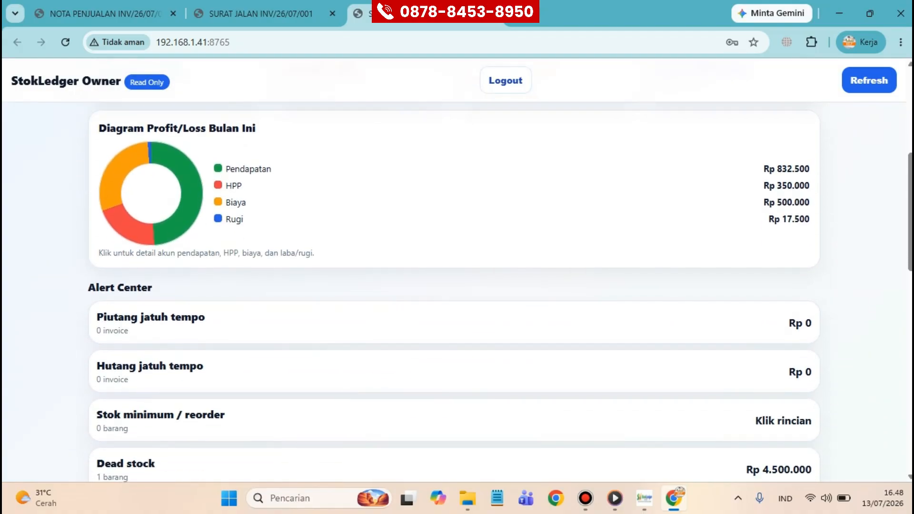
scroll(455, 291, down, 3)
scroll(454, 292, up, 1)
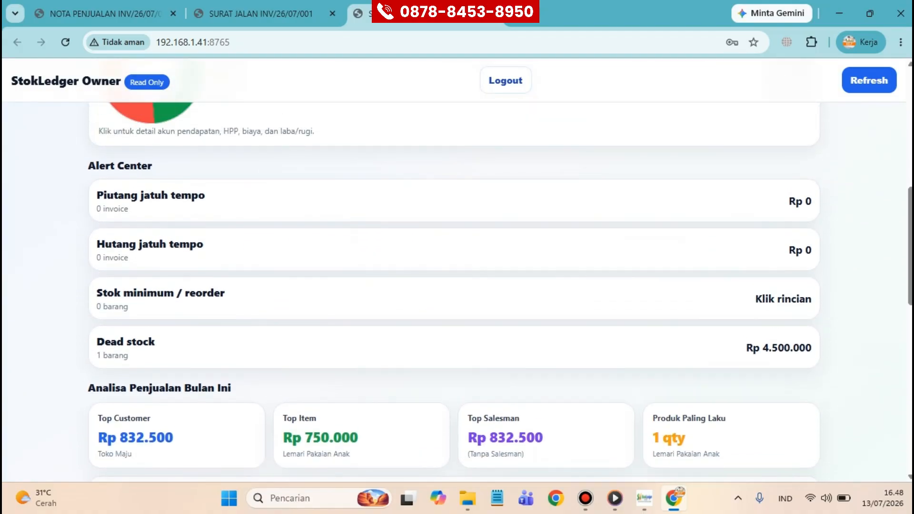
scroll(455, 291, up, 1)
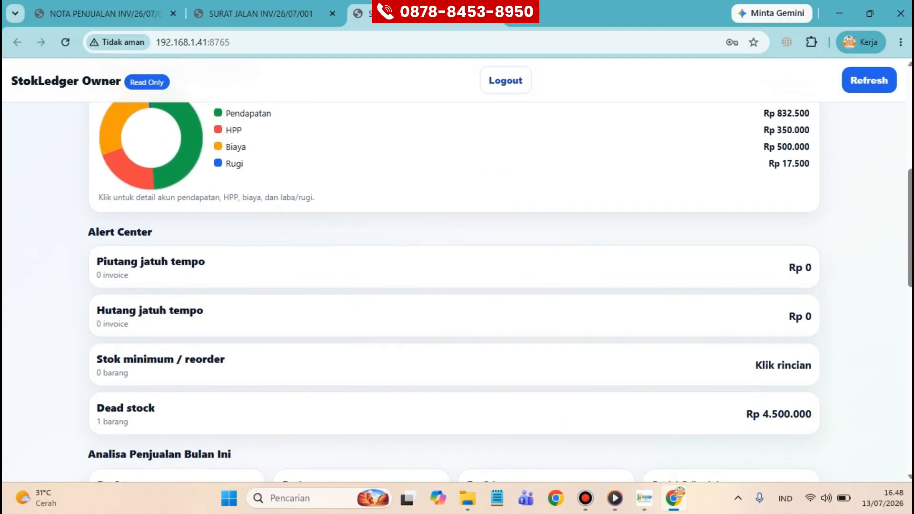
scroll(454, 292, down, 2)
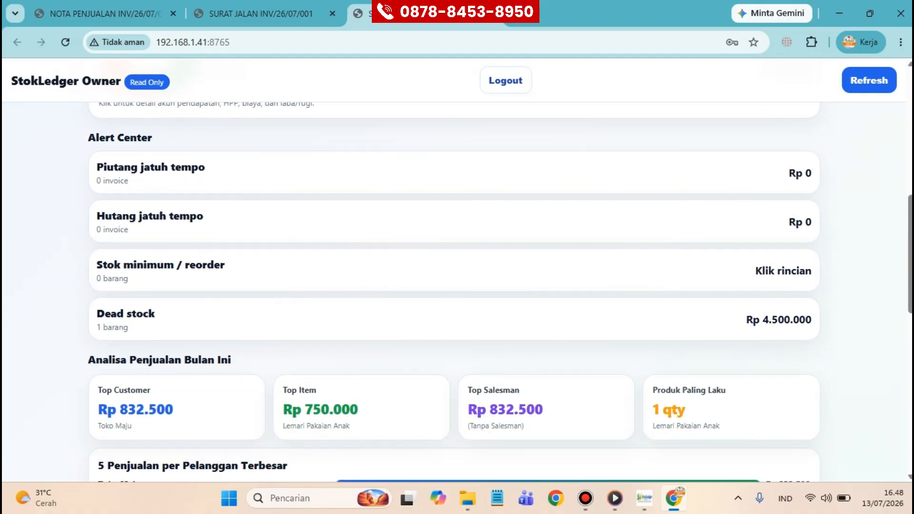
scroll(500, 272, down, 5)
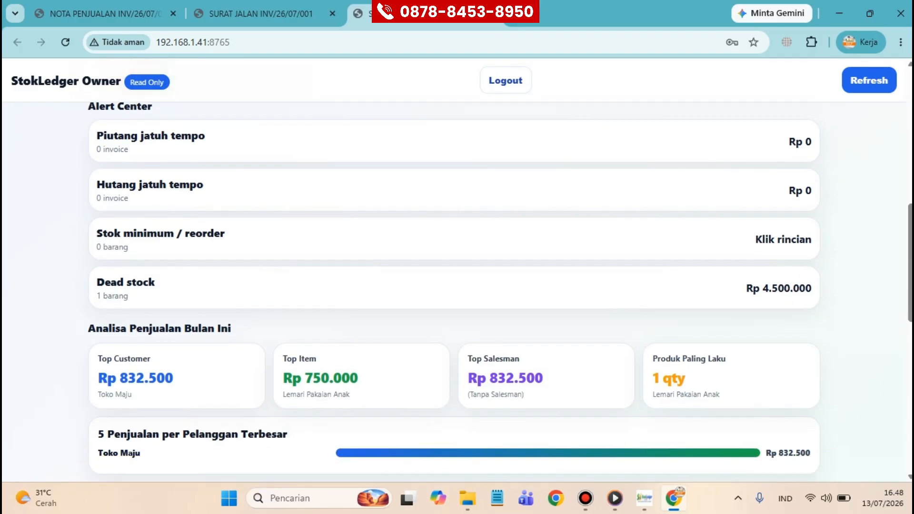
scroll(500, 272, down, 1)
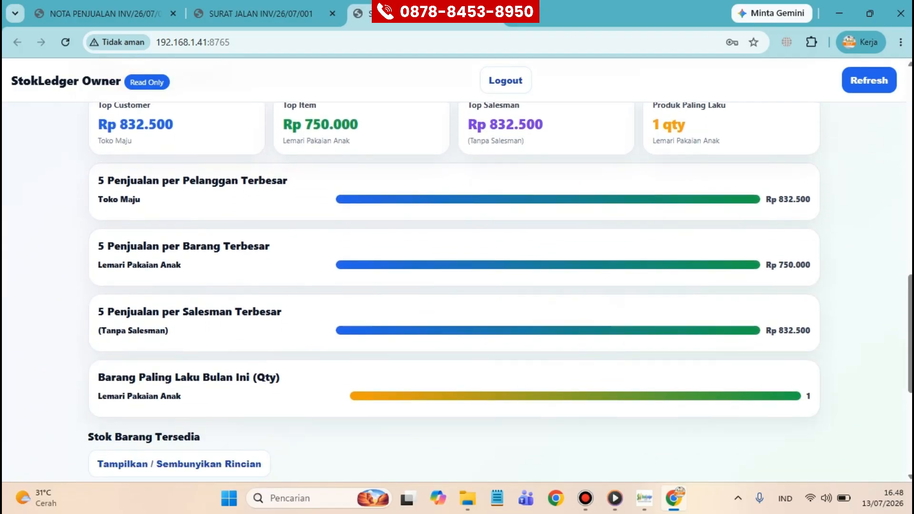
scroll(453, 292, down, 2)
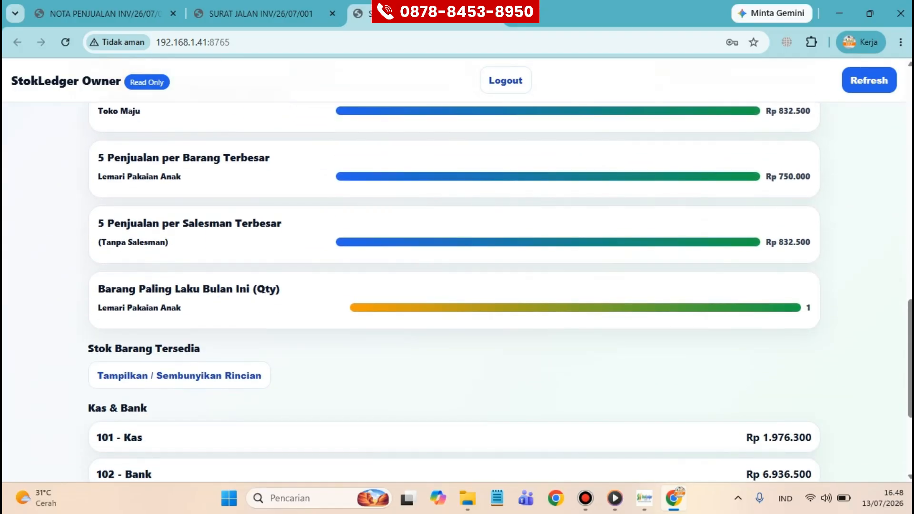
scroll(454, 292, down, 1)
scroll(454, 292, down, 1)
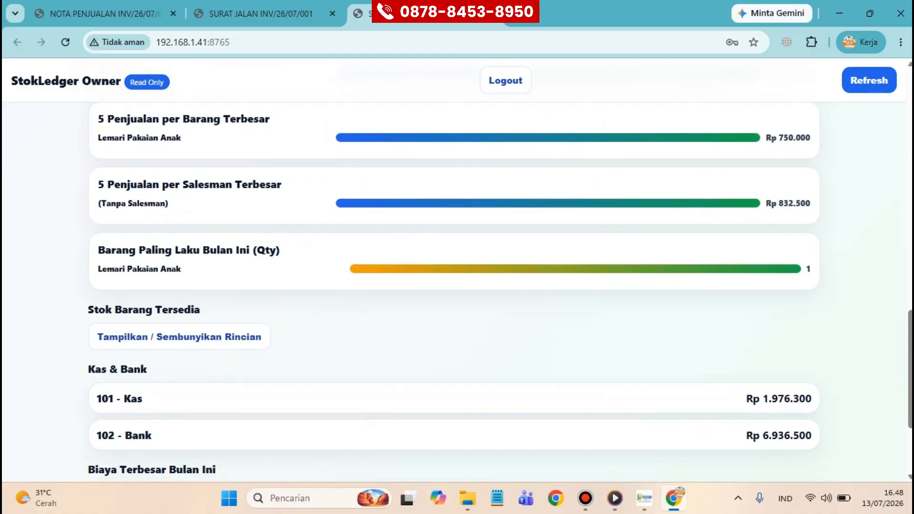
scroll(454, 292, down, 4)
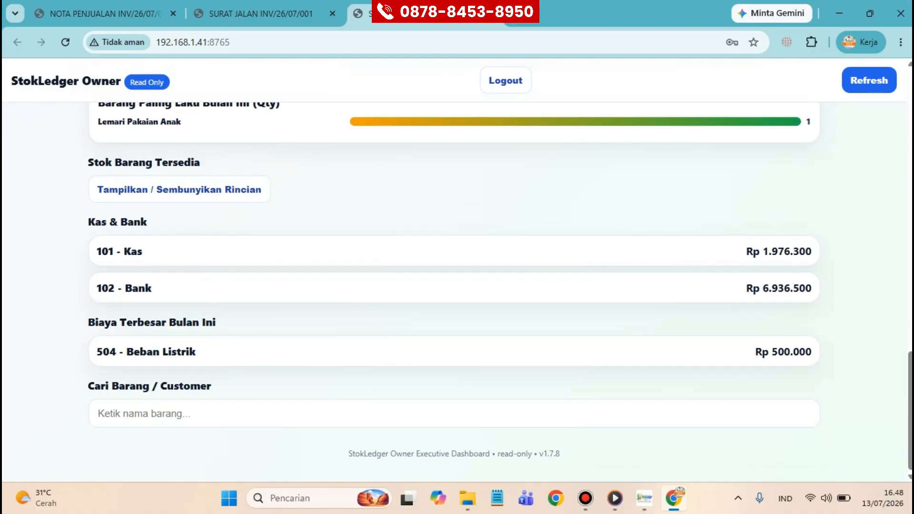
scroll(453, 292, up, 10)
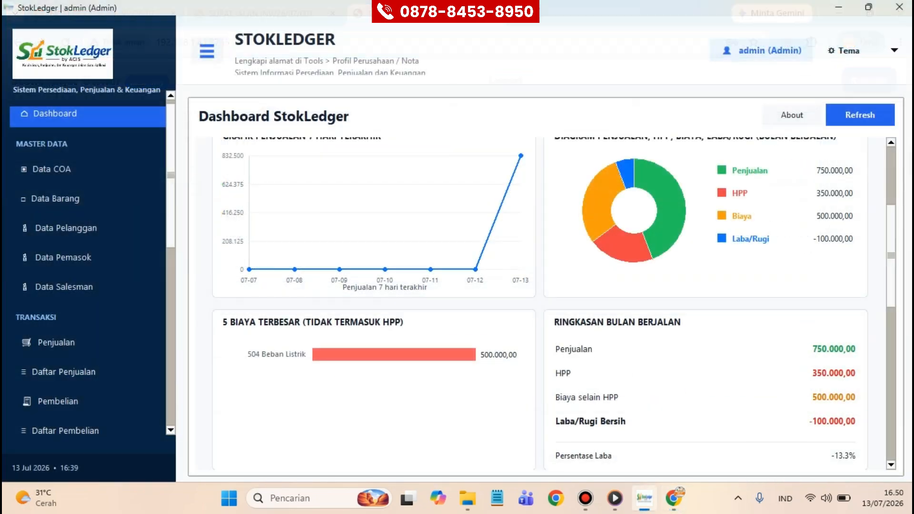